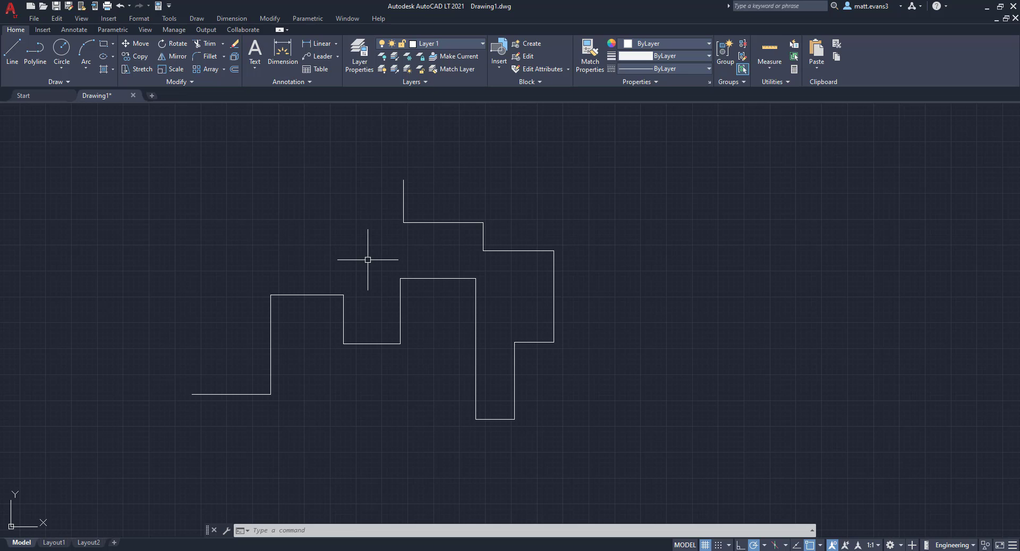
middle_click_drag(370, 261, 398, 260)
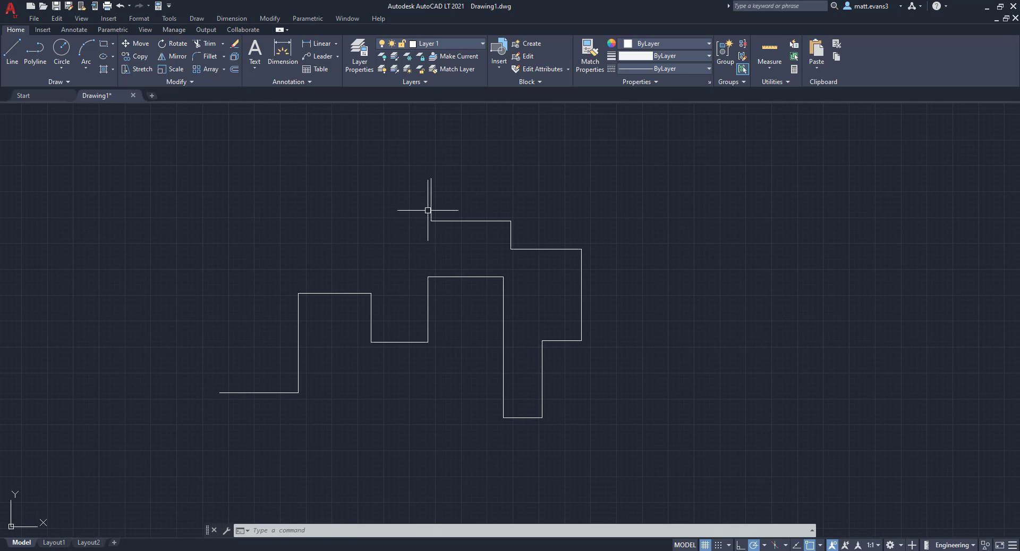
scroll(434, 211, "up", 5)
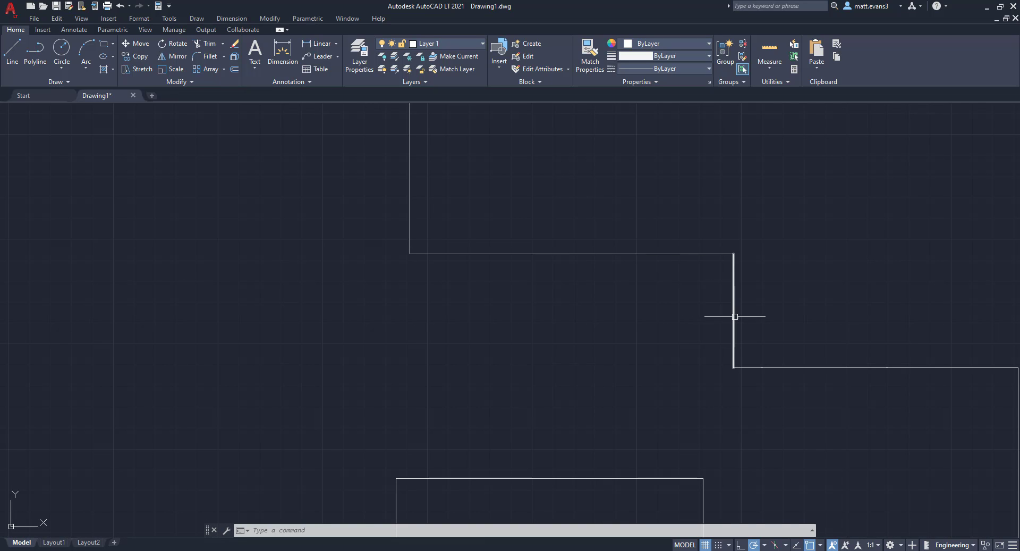
scroll(802, 396, "down", 2)
middle_click_drag(802, 405, 595, 288)
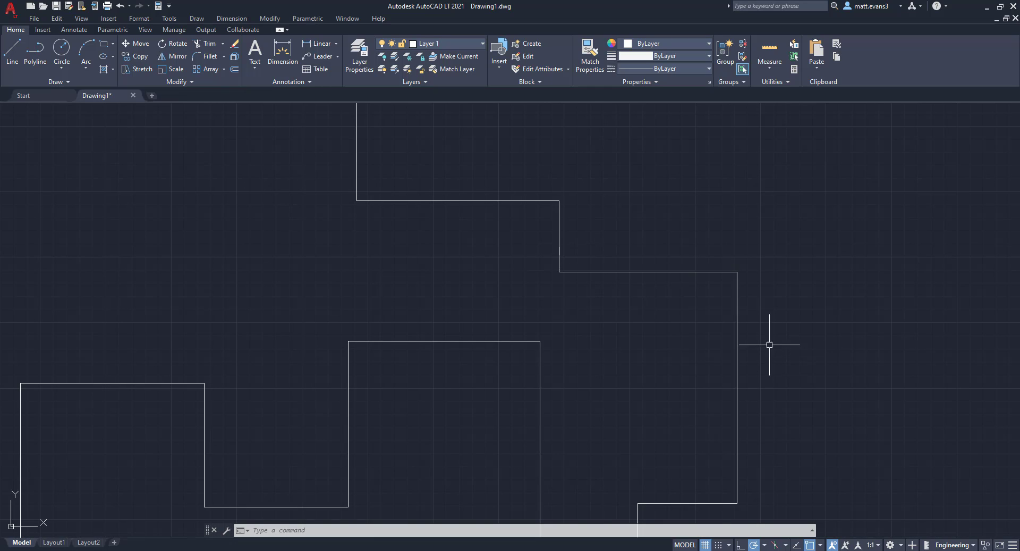
mouse_move(716, 366)
middle_mouse_down()
mouse_move(709, 358)
mouse_move(730, 264)
middle_mouse_up()
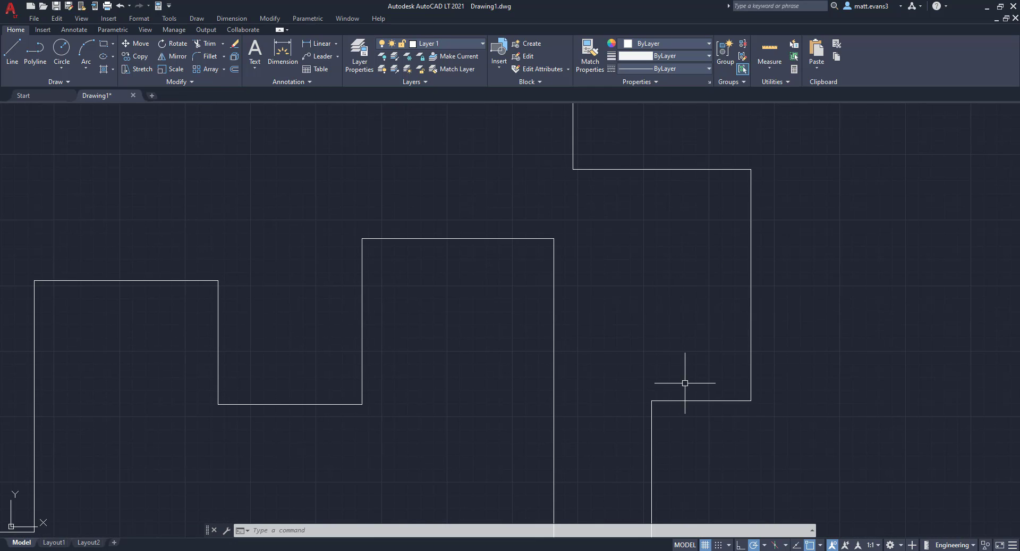
middle_click_drag(654, 416, 658, 323)
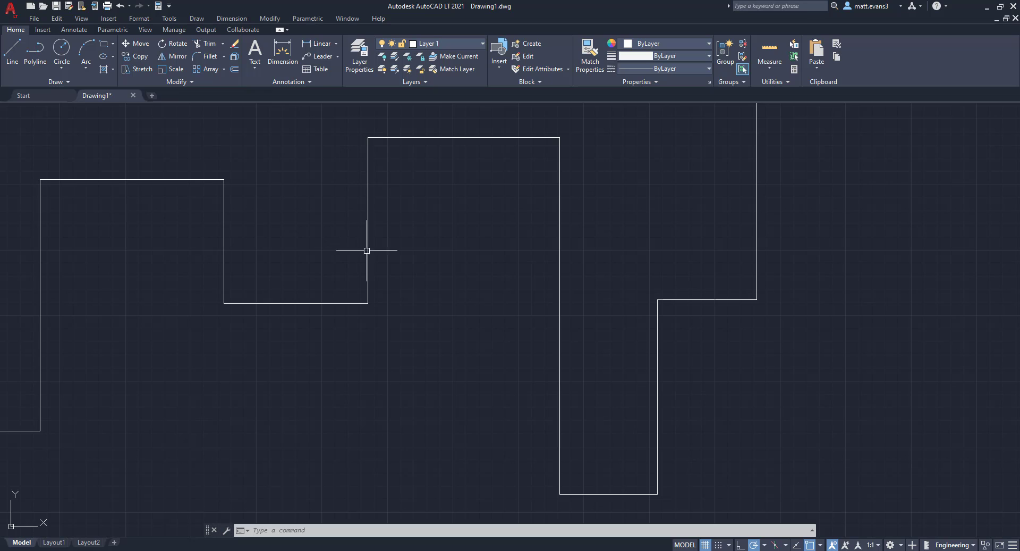
scroll(191, 345, "down", 6)
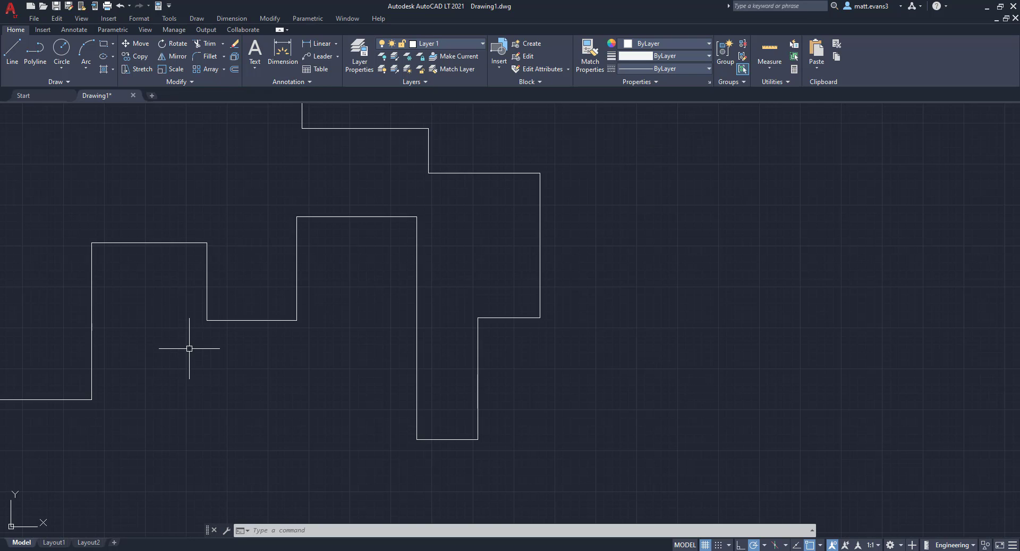
scroll(355, 397, "up", 4)
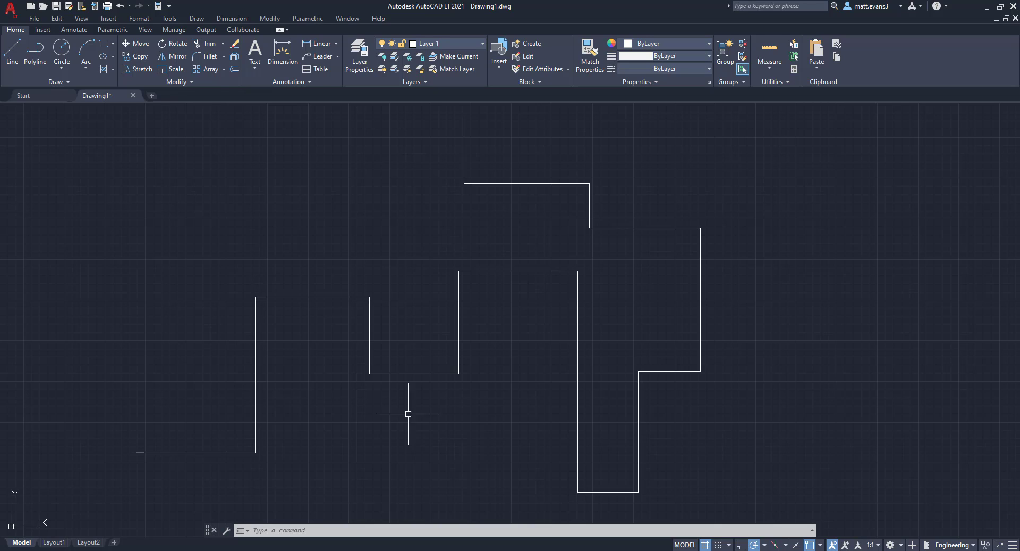
Draw a short line on top of the bottom-left horizontal line and erase the stray vertical segment
left_click(12, 50)
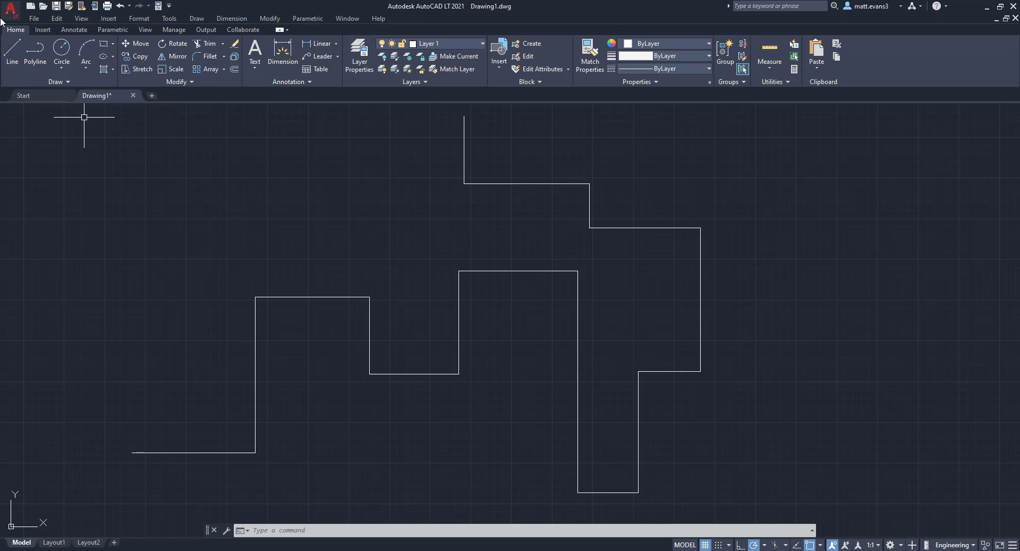
left_click(132, 452)
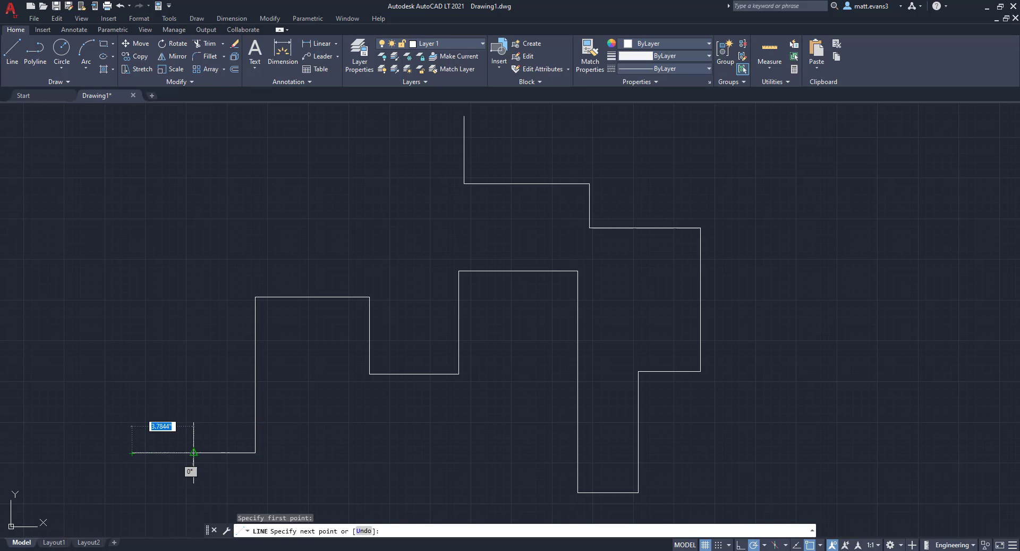
left_click(194, 452)
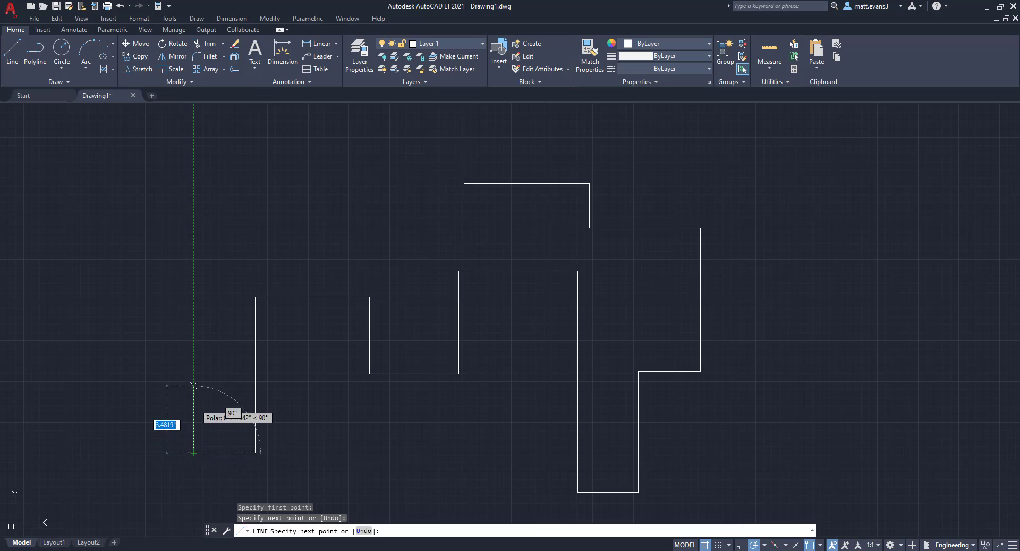
left_click(199, 343)
key("Escape")
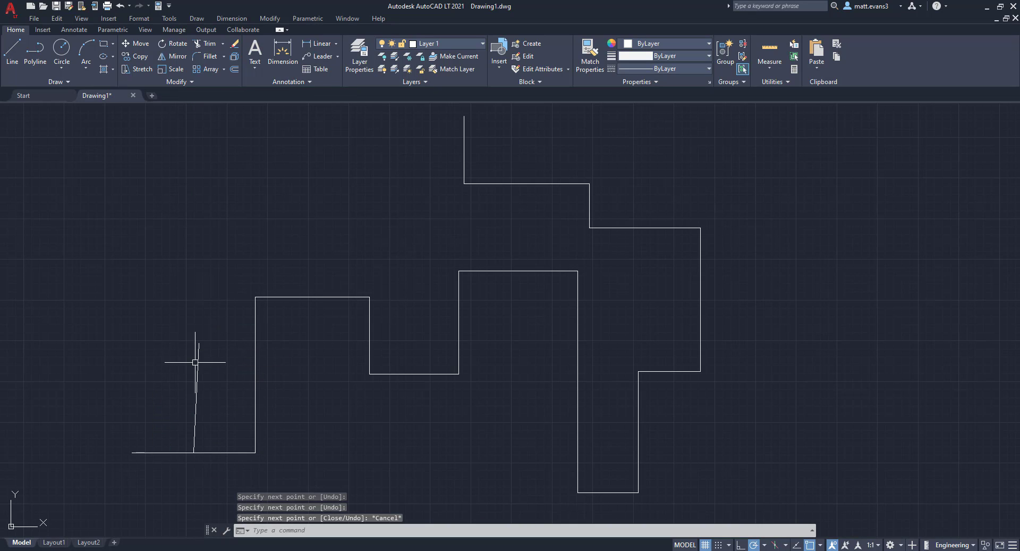
left_click(197, 366)
key("Delete")
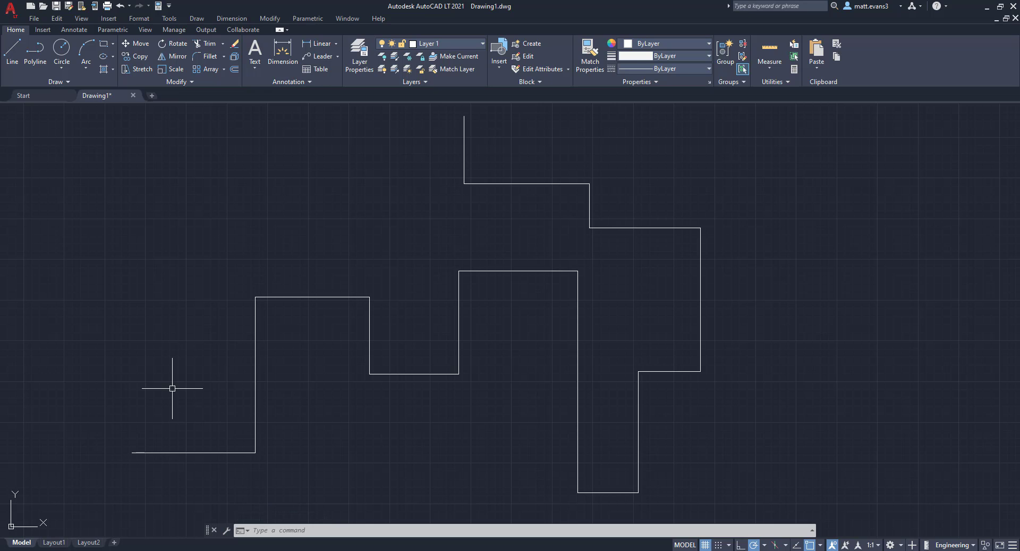
Start Overkill from the Manage tab's Cleanup panel and window-select all 26 outline lines
left_click(206, 30)
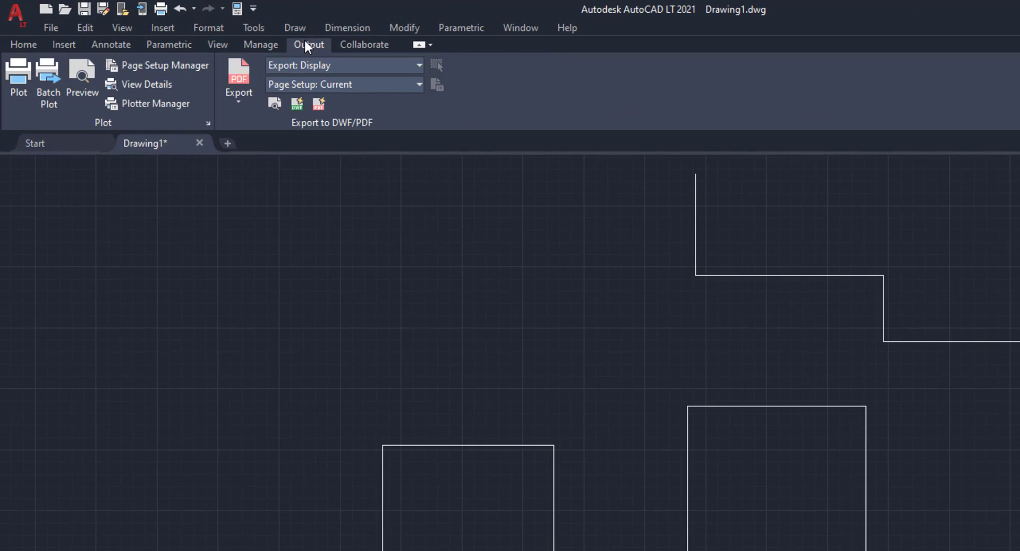
left_click(259, 44)
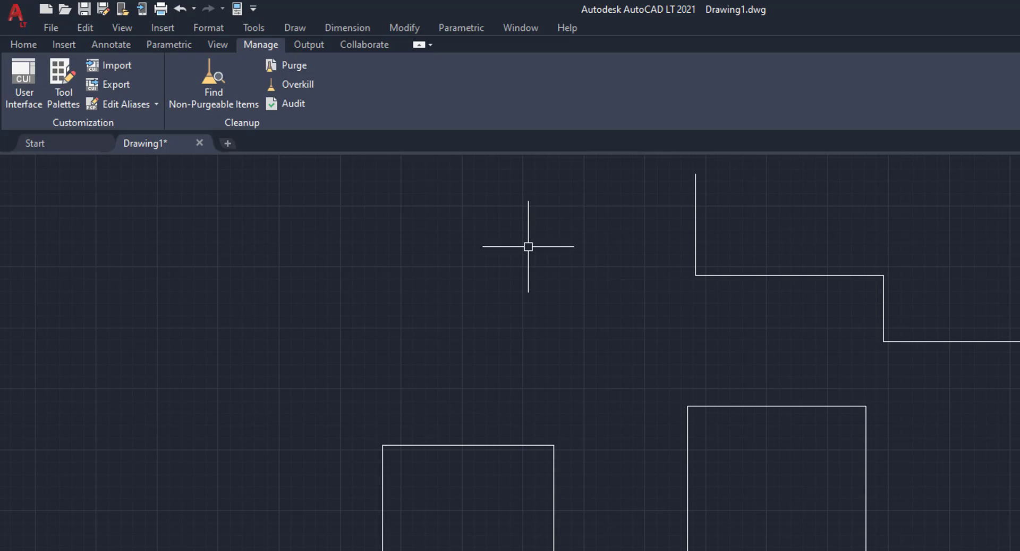
left_click(296, 85)
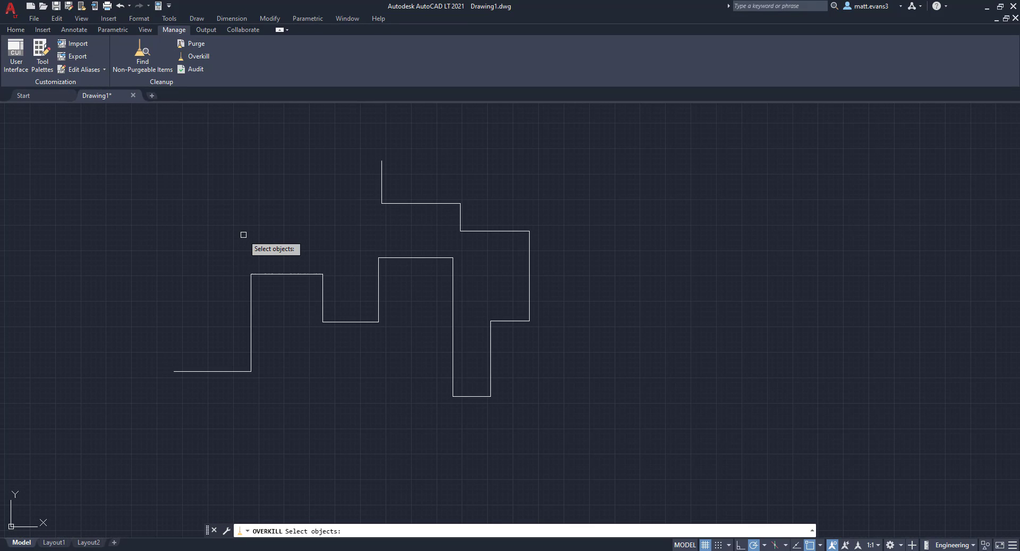
left_click(104, 129)
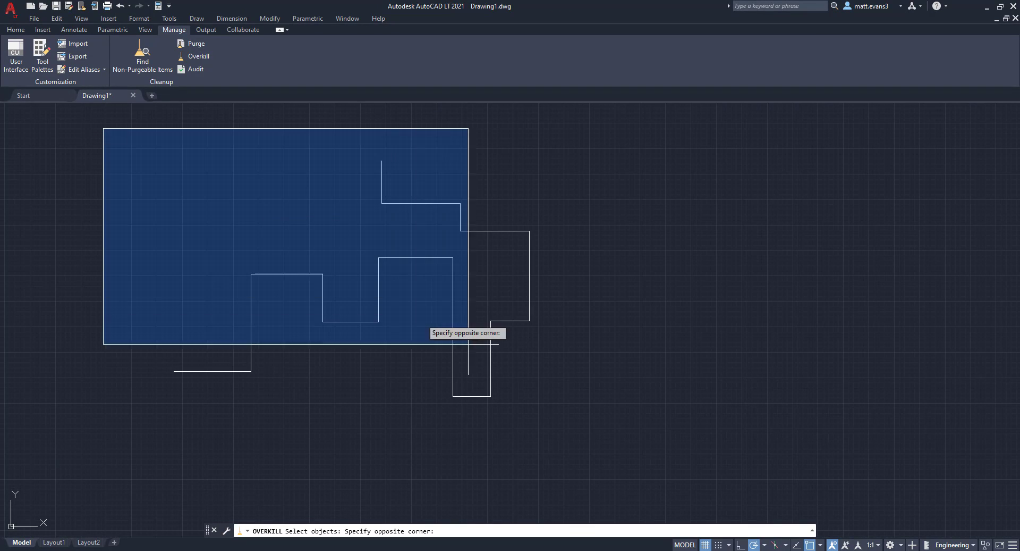
left_click(587, 432)
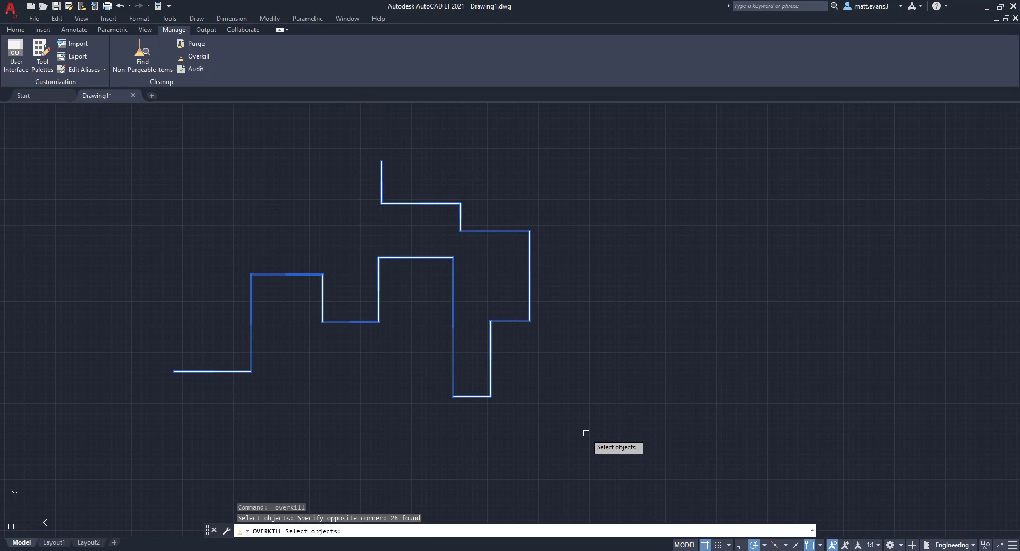
Confirm the selection and run Overkill with combine co-linear objects enabled
key("Return")
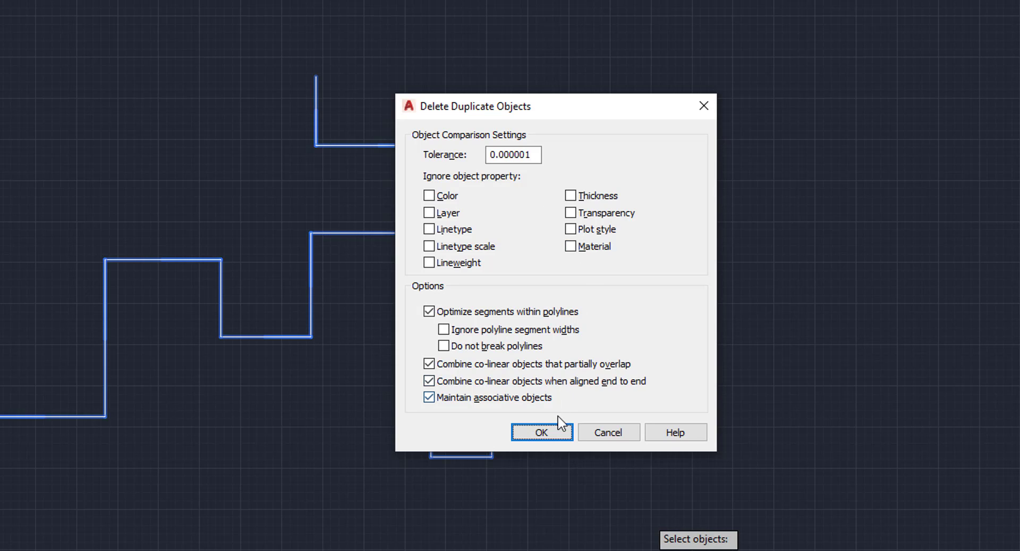
left_click(555, 435)
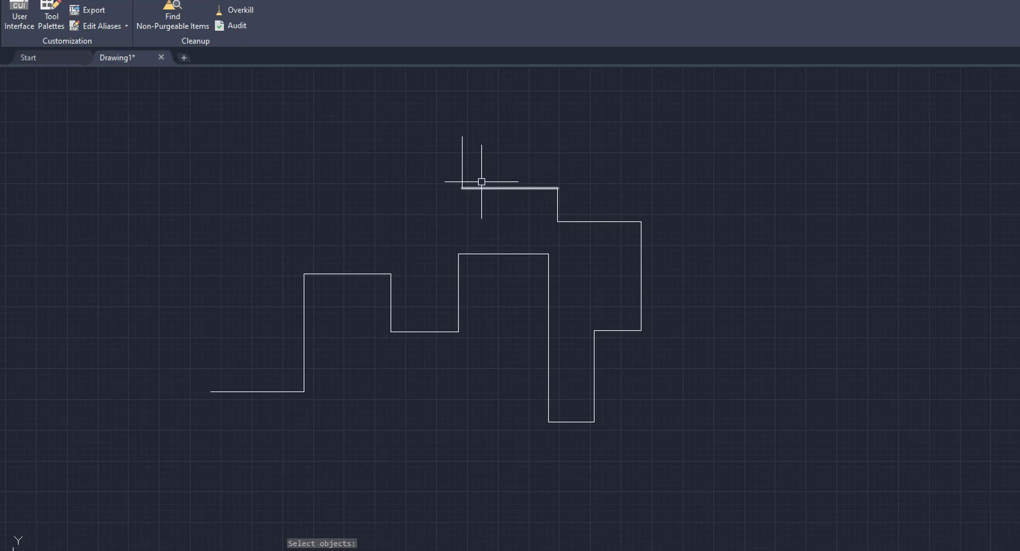
left_click(131, 126)
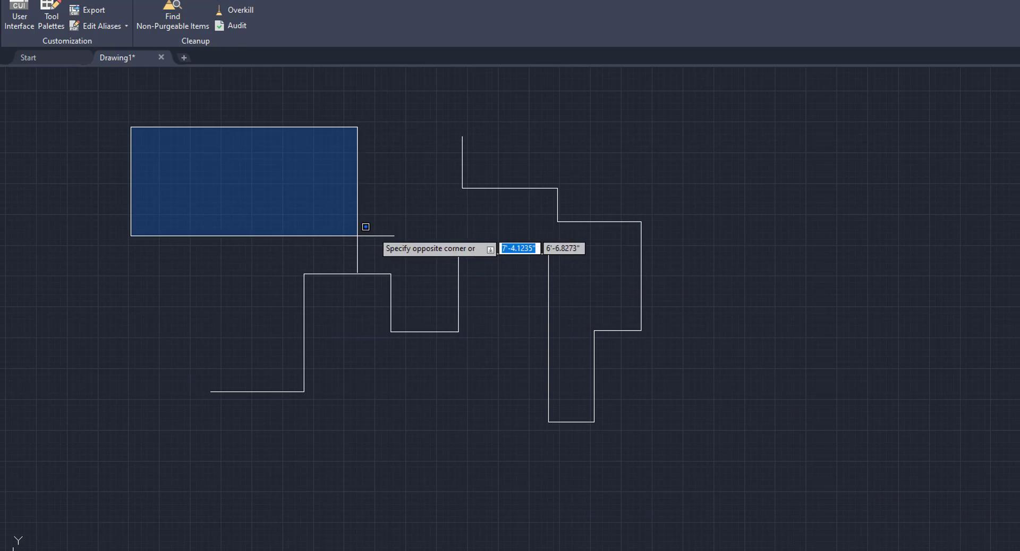
key("Escape")
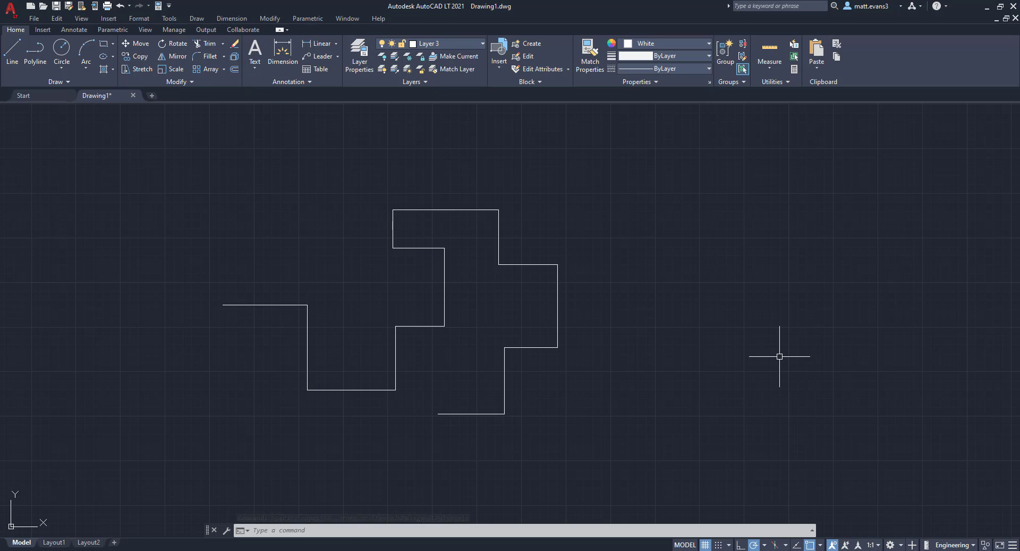
Abandon two trial lines and set the current colour for new objects to magenta
left_click(11, 53)
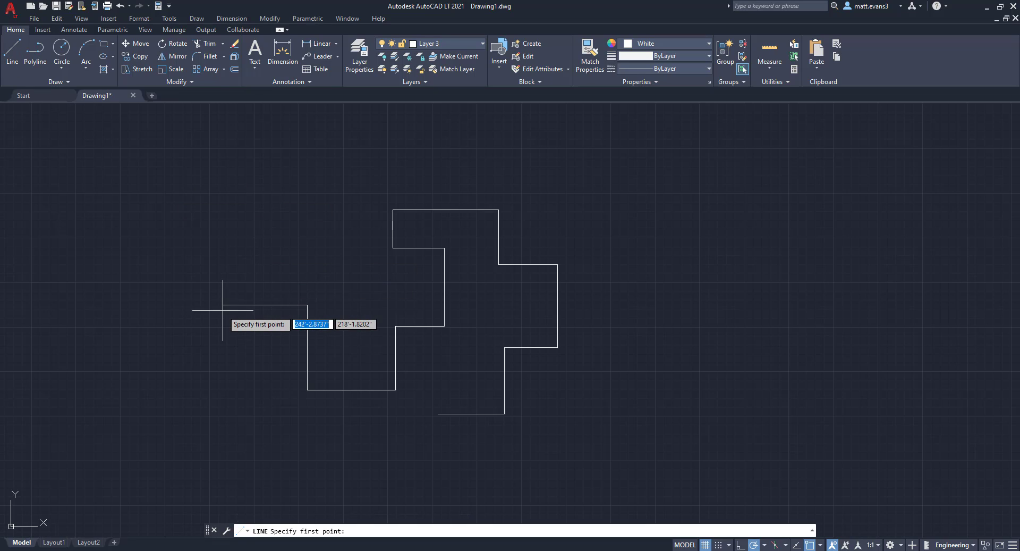
left_click(223, 305)
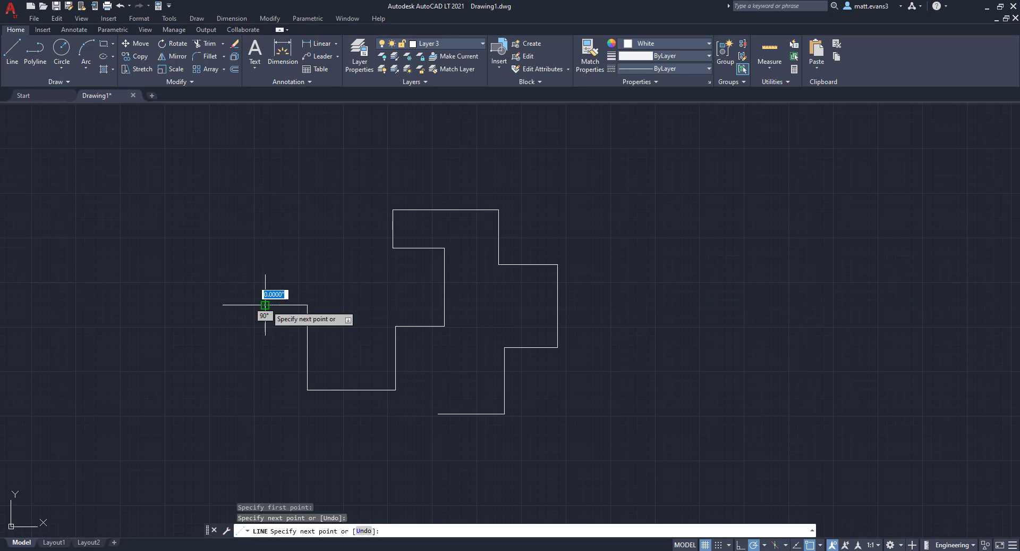
key("Escape")
key("Return")
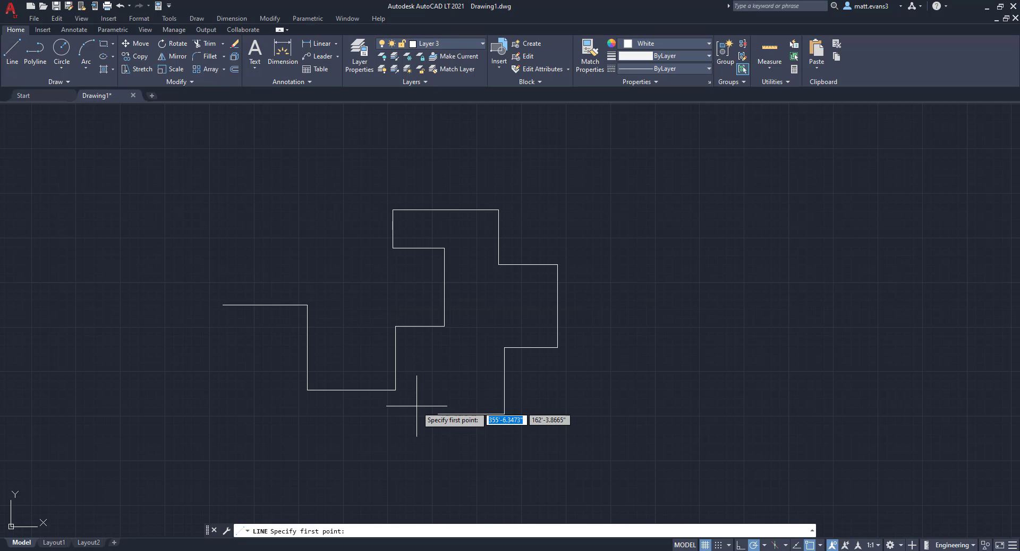
left_click(439, 414)
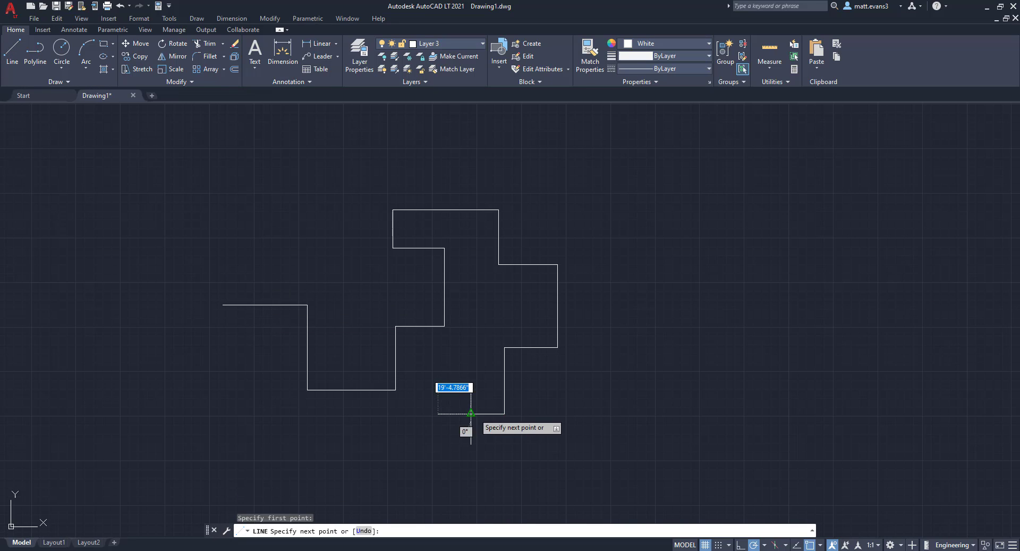
key("Escape")
left_click(655, 43)
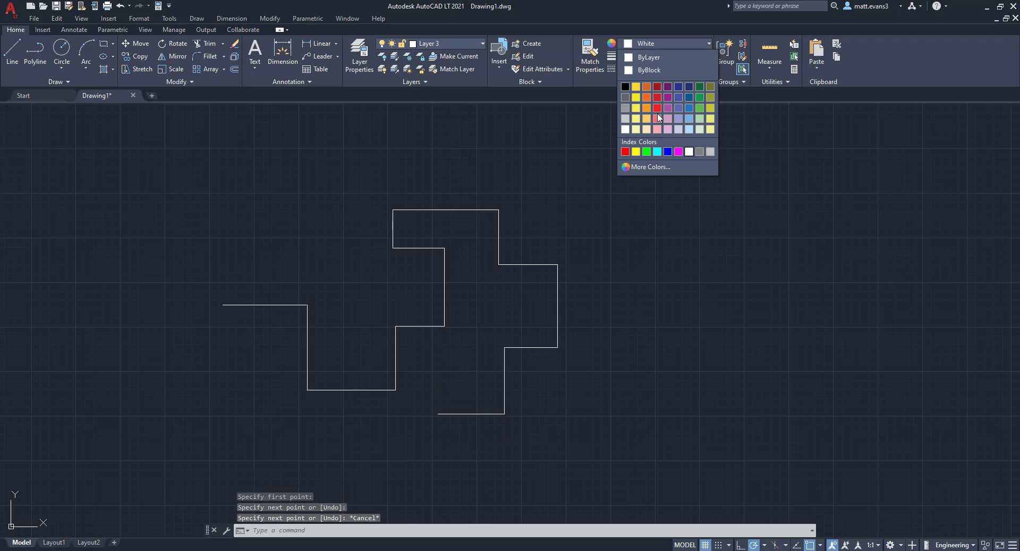
left_click(679, 151)
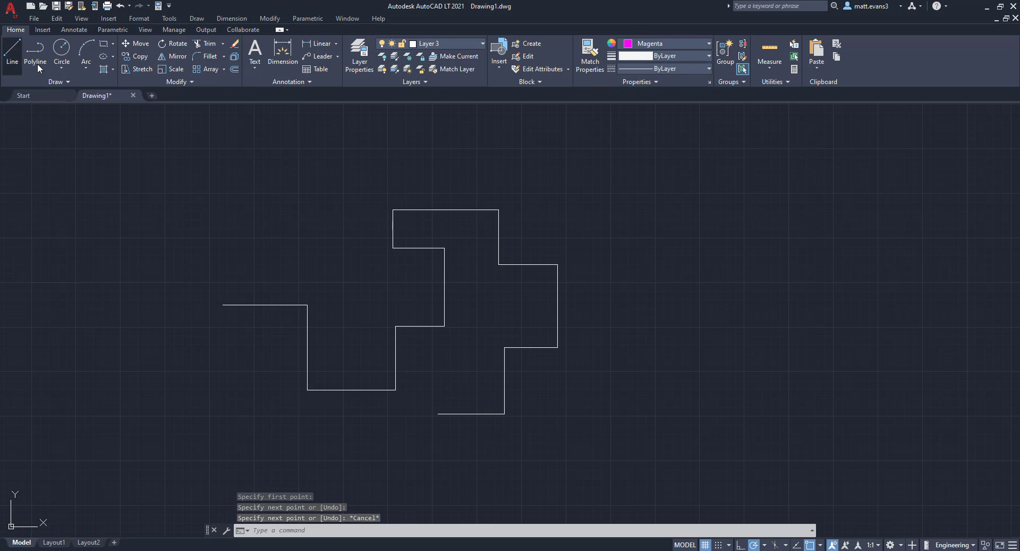
Draw a short magenta segment up a vertical wall from the outline corner
left_click(11, 51)
left_click(392, 210)
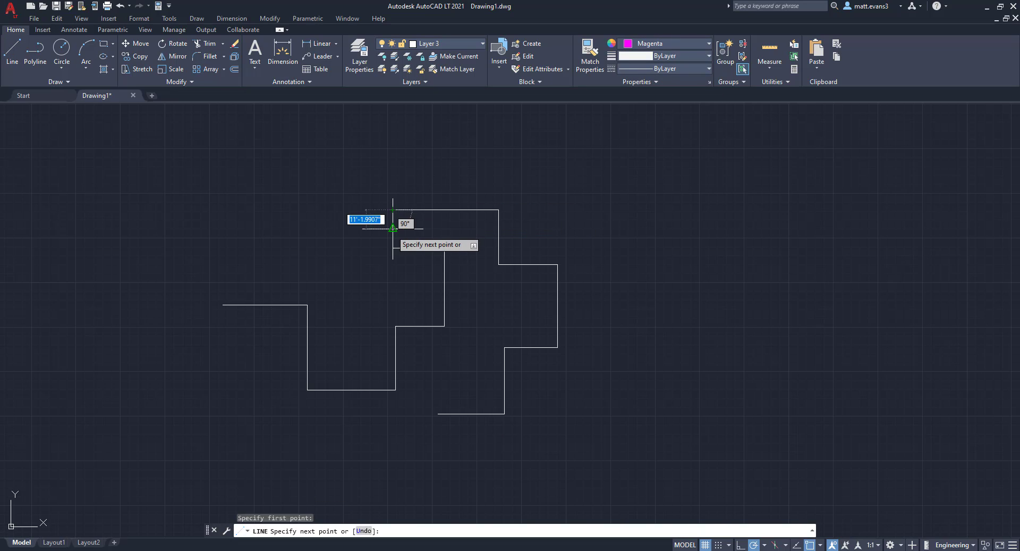
key("Escape")
key("space")
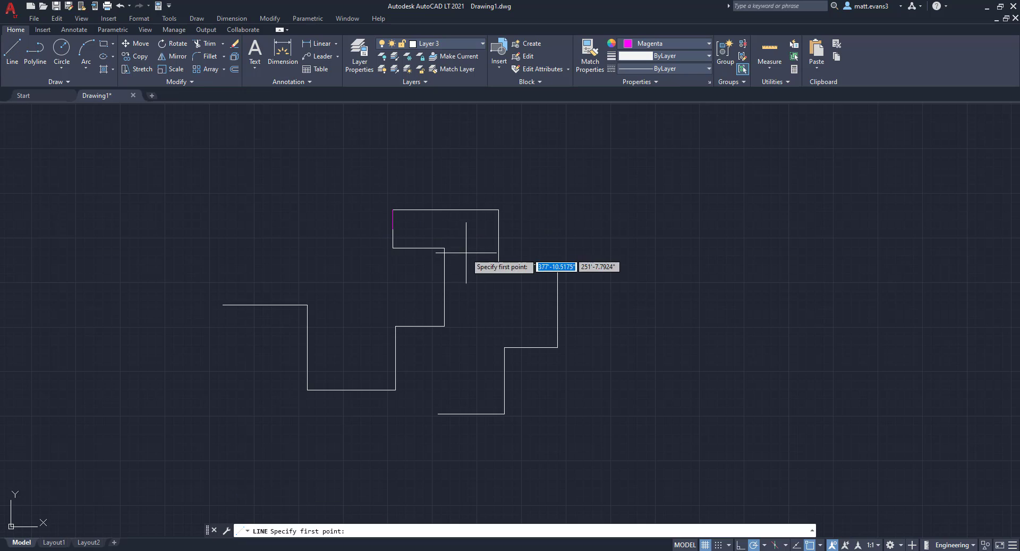
left_click(498, 263)
left_click(500, 236)
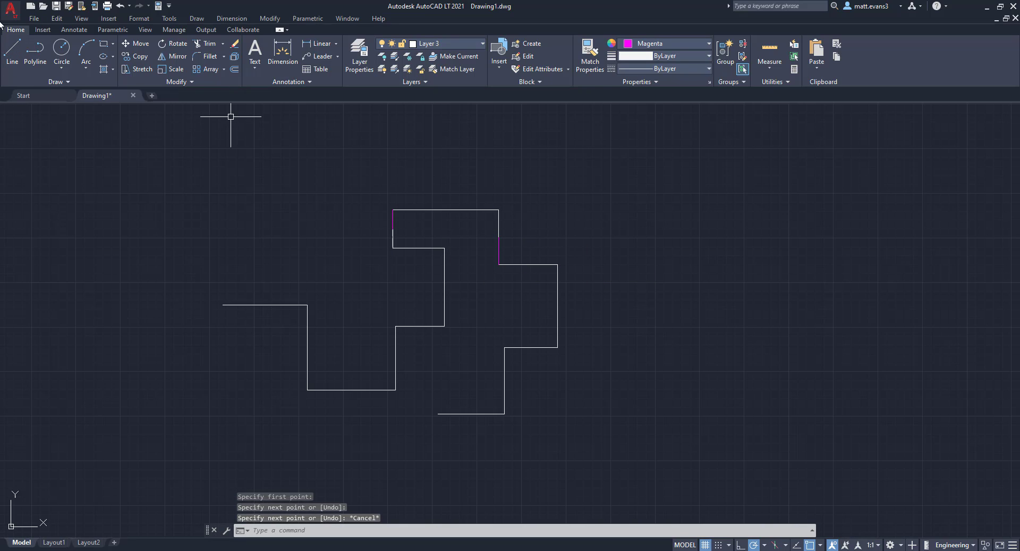
Draw another short magenta segment along a lower wall, then recentre the whole outline
key("l")
key("Return")
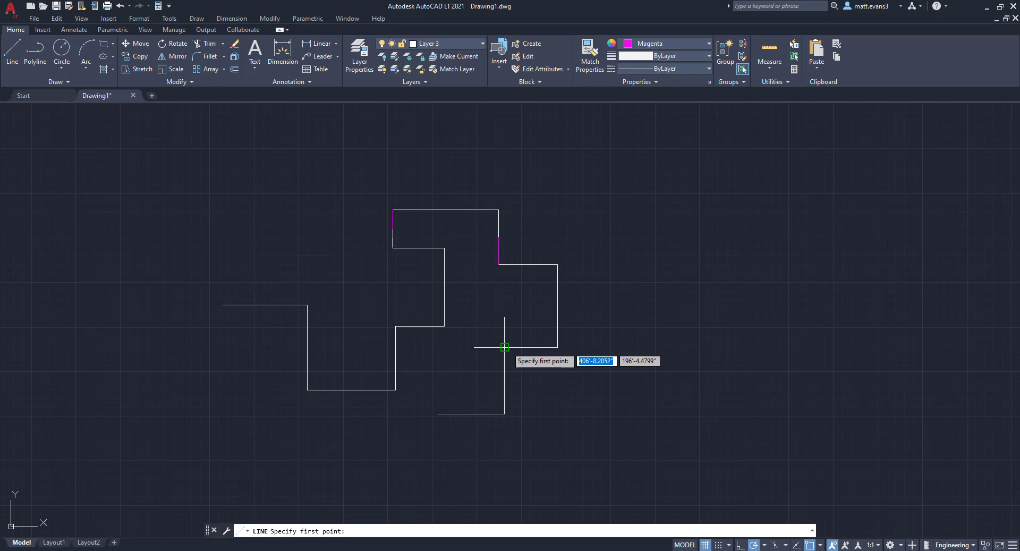
left_click(505, 347)
left_click(505, 387)
key("Escape")
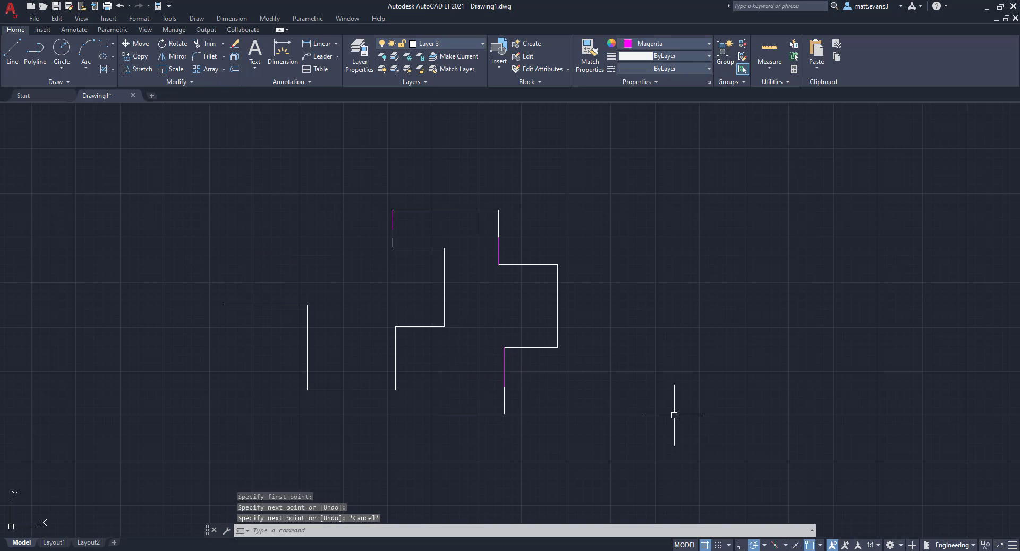
scroll(674, 415, "down", 2)
scroll(675, 415, "up", 4)
scroll(604, 403, "down", 4)
middle_click_drag(438, 364, 432, 330)
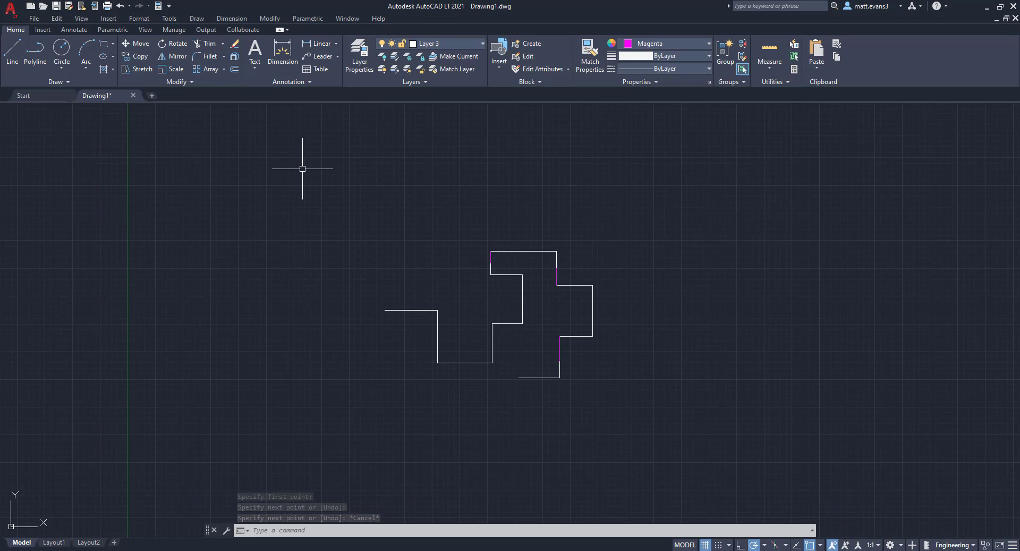
Run Overkill on all 20 outline objects with colour not ignored, deleting 2 overlapping segments
left_click(169, 31)
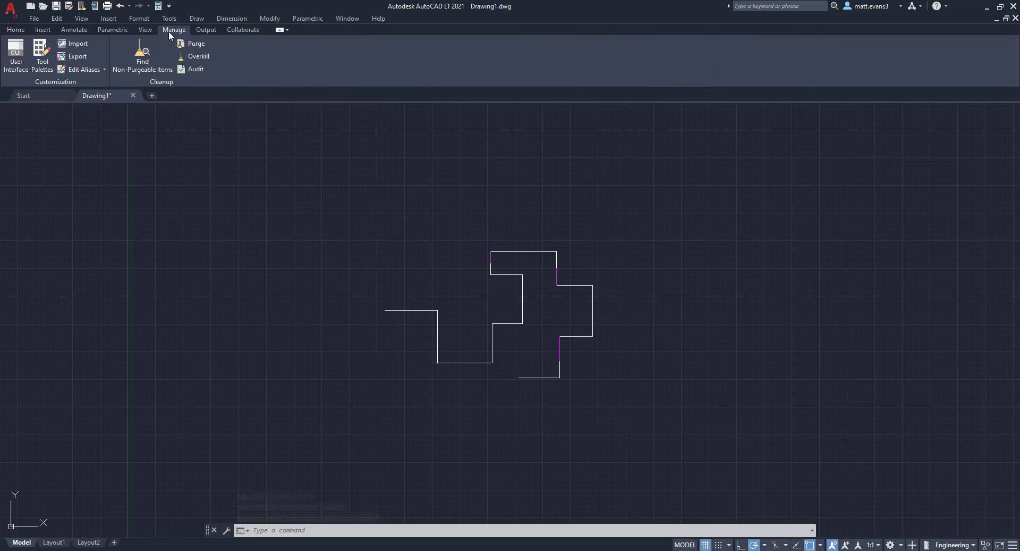
left_click(191, 55)
left_click(332, 195)
left_click(691, 421)
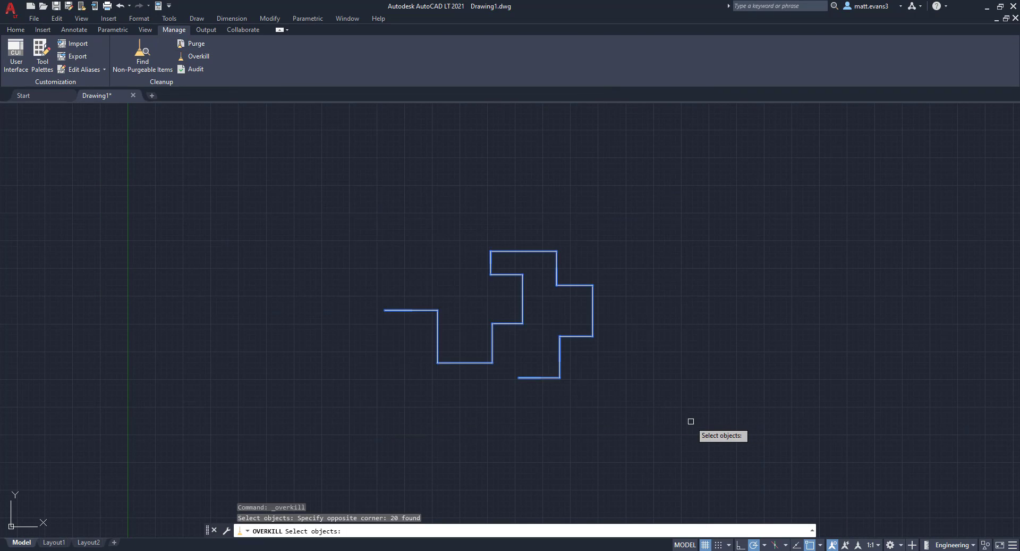
scroll(654, 379, "up", 2)
middle_click_drag(553, 356, 610, 375)
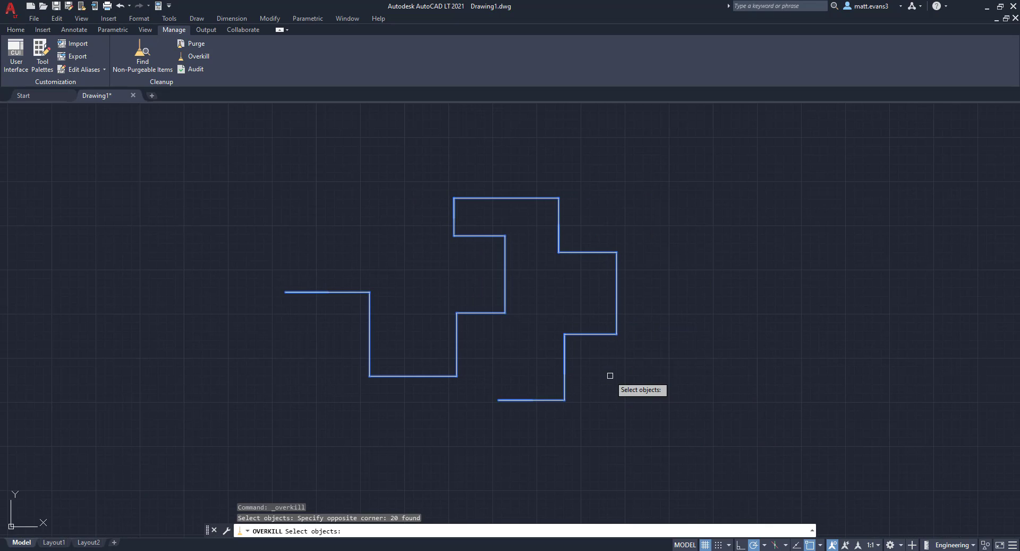
key("Return")
left_click(453, 235)
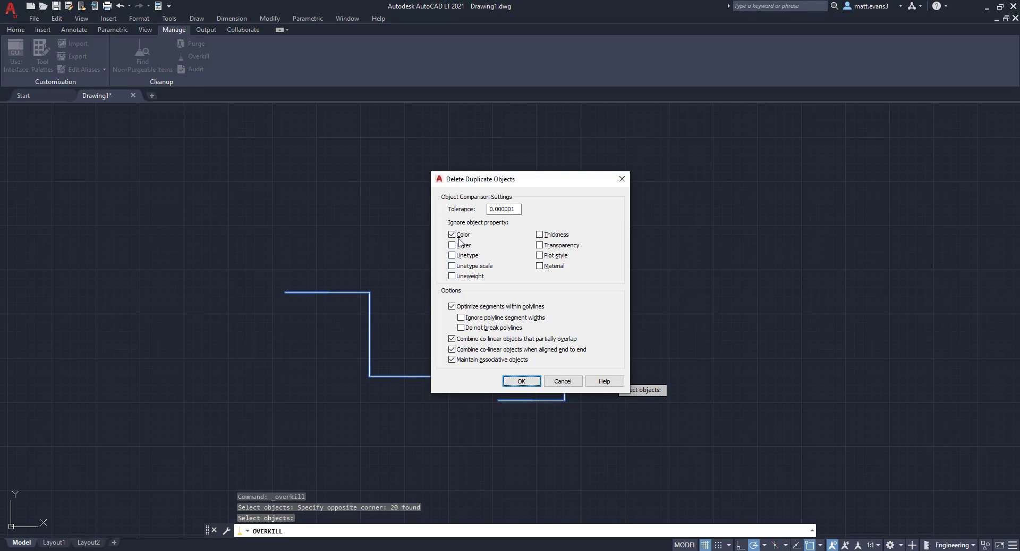
key("space")
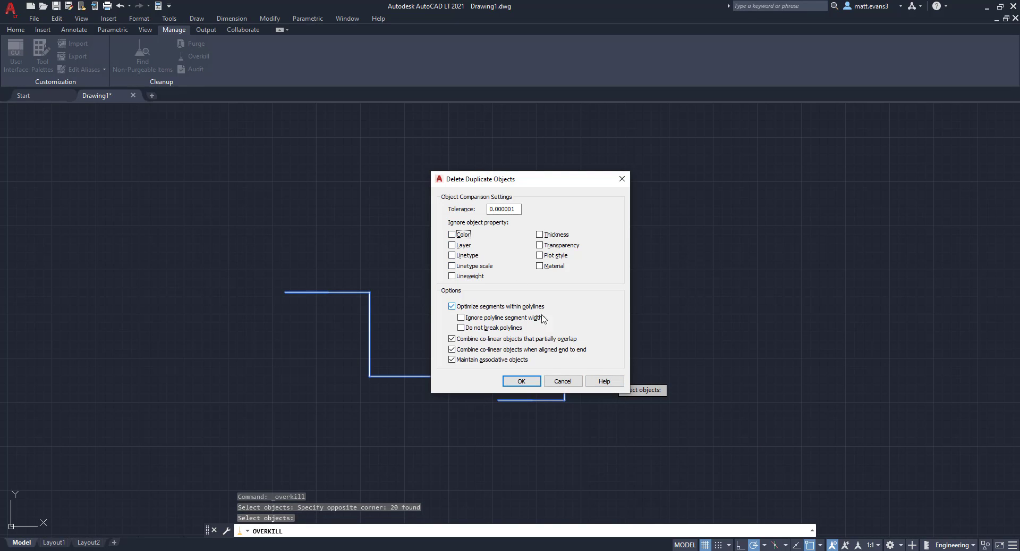
left_click(531, 382)
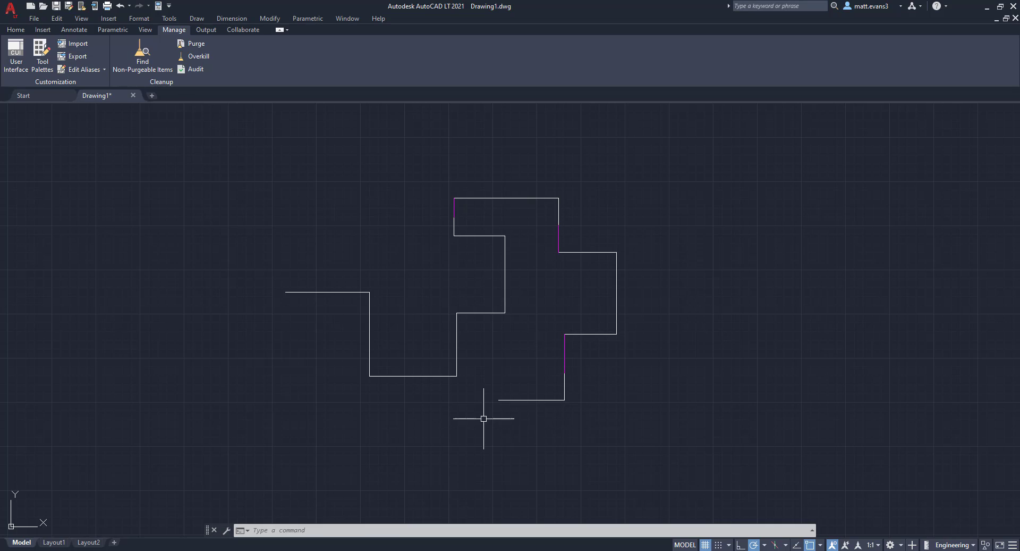
Run Overkill on the 18 objects with Ignore Color checked, removing the 3 magenta overlaps
left_click(199, 57)
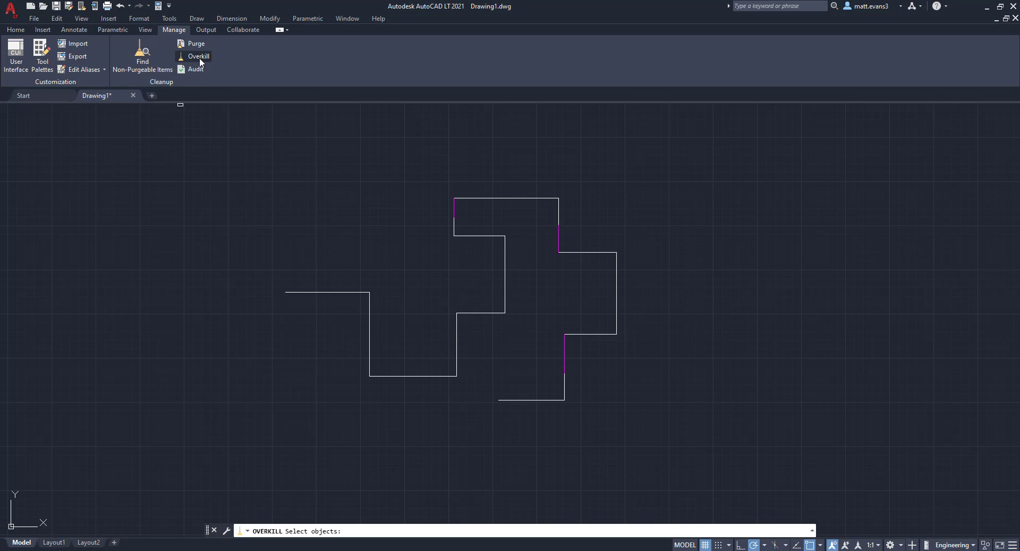
left_click(248, 164)
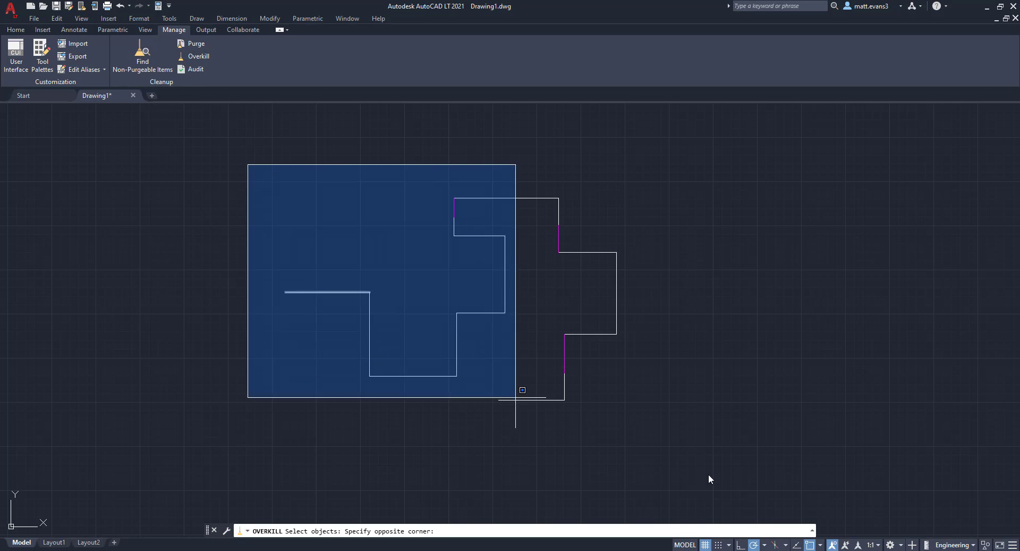
left_click(673, 443)
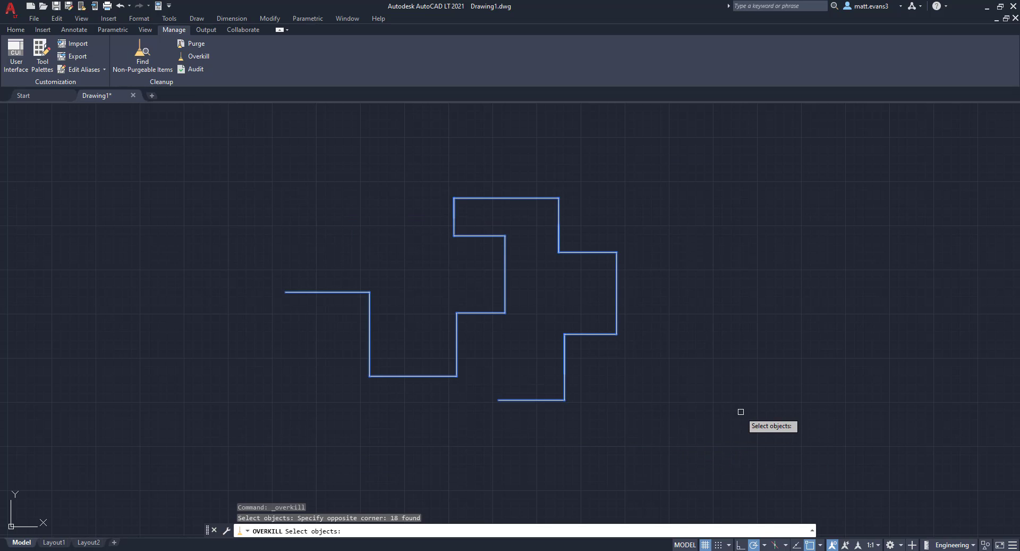
key("Return")
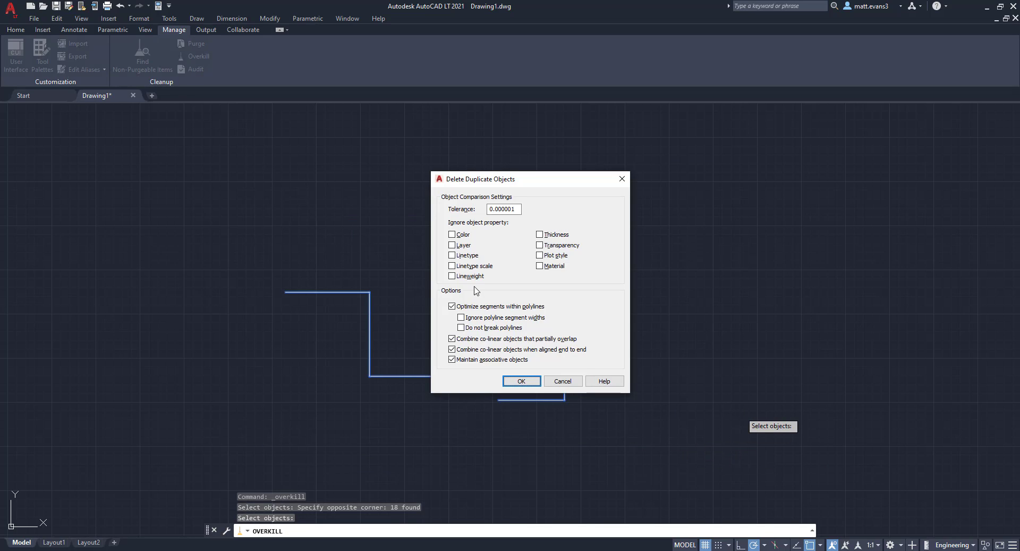
left_click(453, 235)
left_click(521, 381)
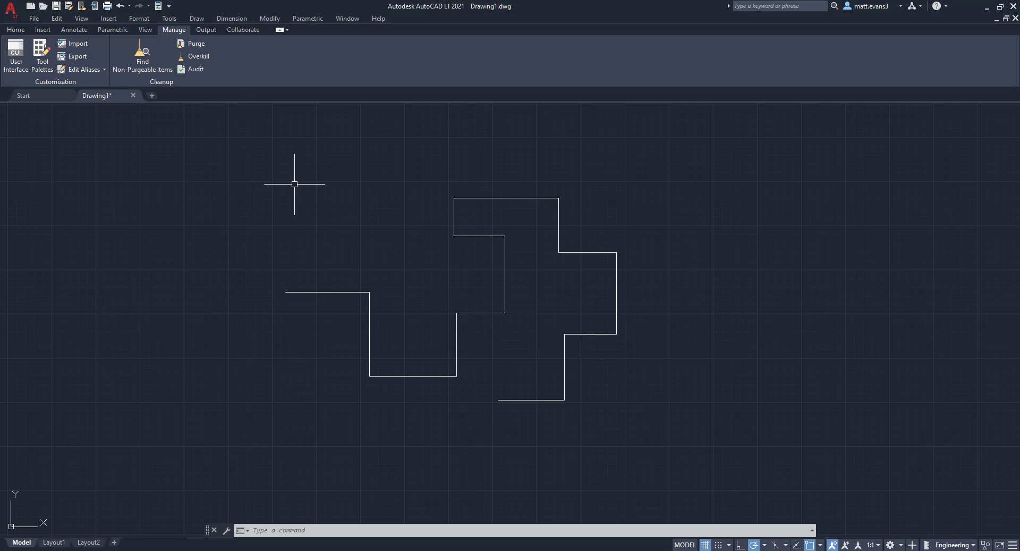
Start Overkill on the 15 outline objects and uncheck the Color ignore option
left_click(196, 57)
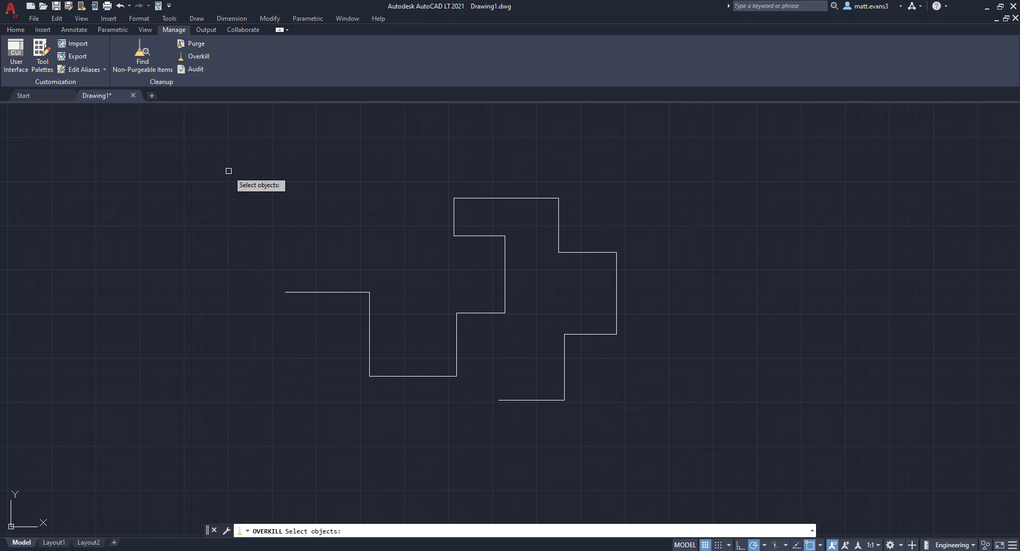
left_click(266, 125)
left_click(743, 482)
key("Return")
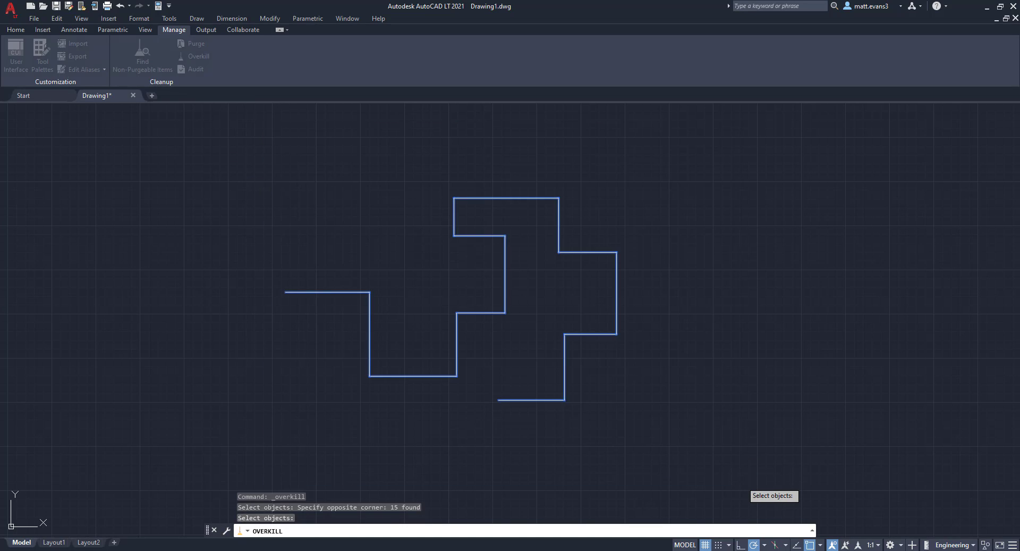
left_click(453, 235)
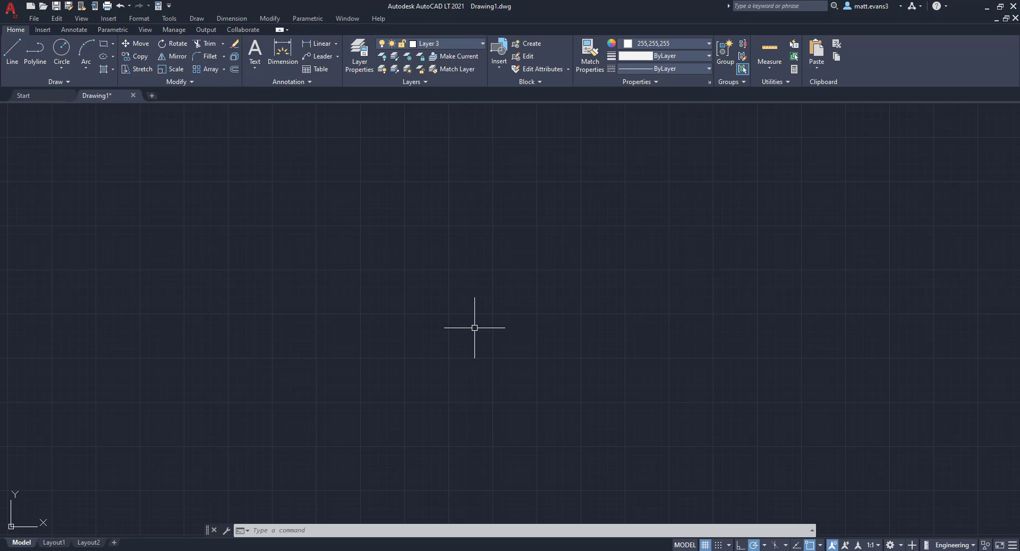
Draw a left and a right horizontal line on the same row
left_click(12, 58)
left_click(257, 289)
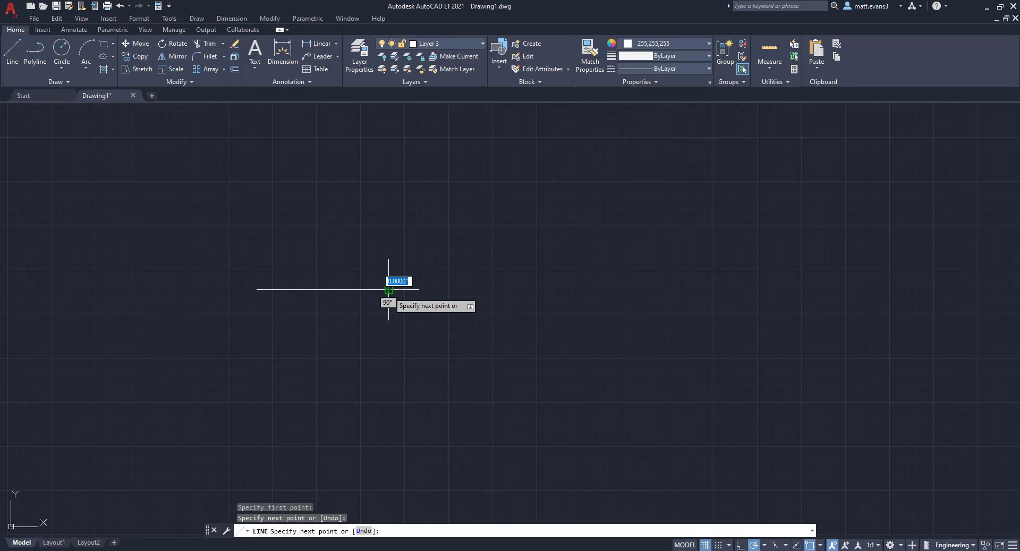
key("Escape")
left_click(13, 58)
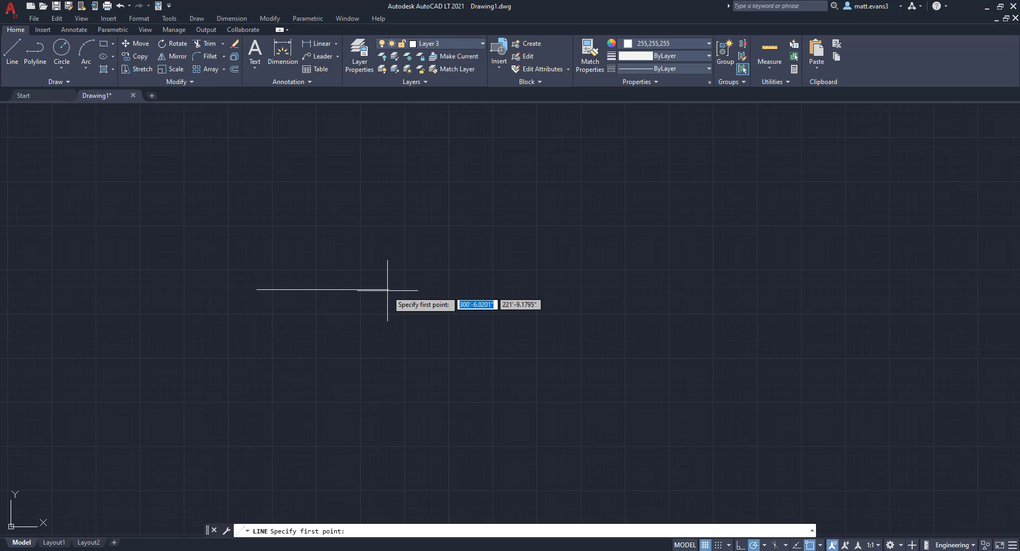
left_click(519, 289)
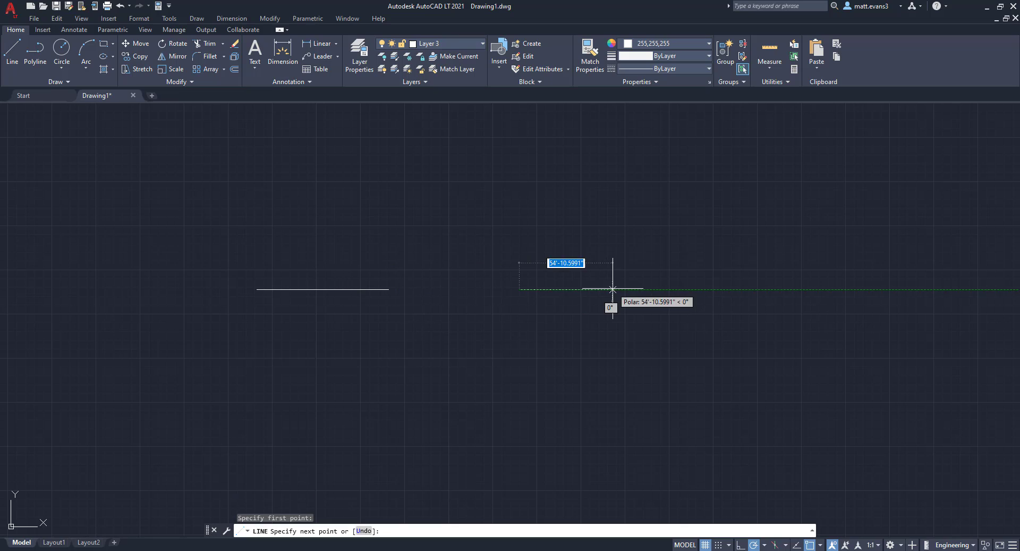
left_click(613, 288)
key("Escape")
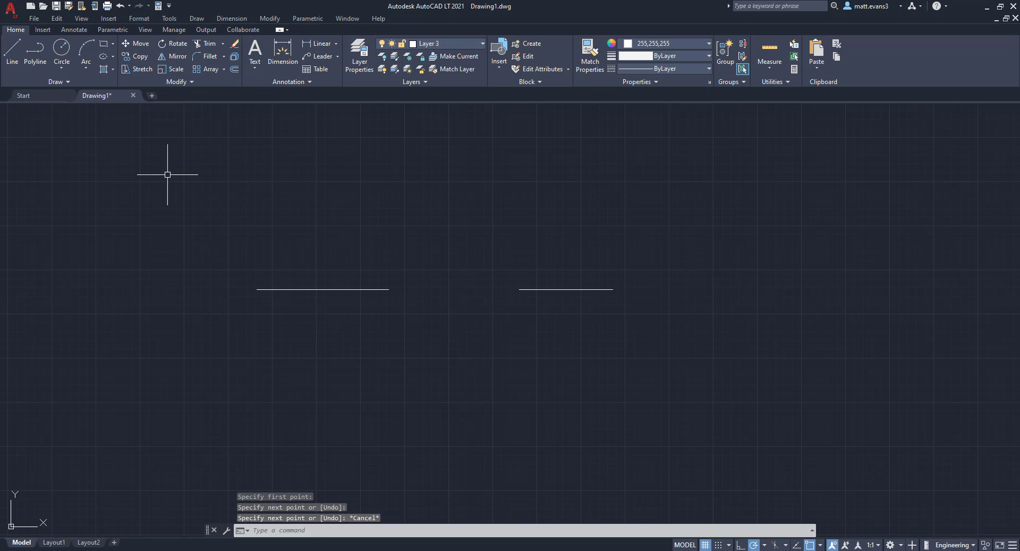
Draw a third line from the left line's midpoint to the right line's midpoint
left_click(13, 62)
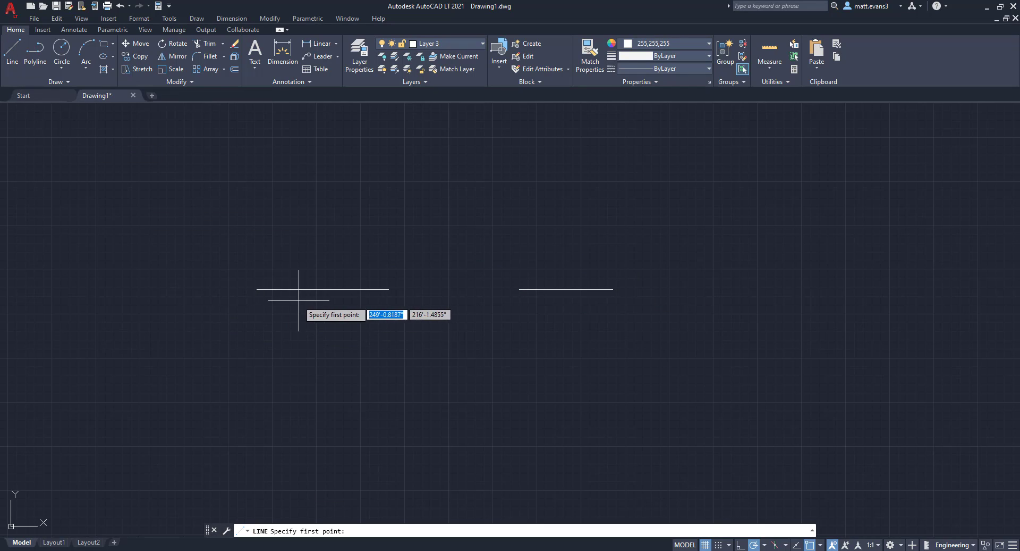
left_click(326, 289)
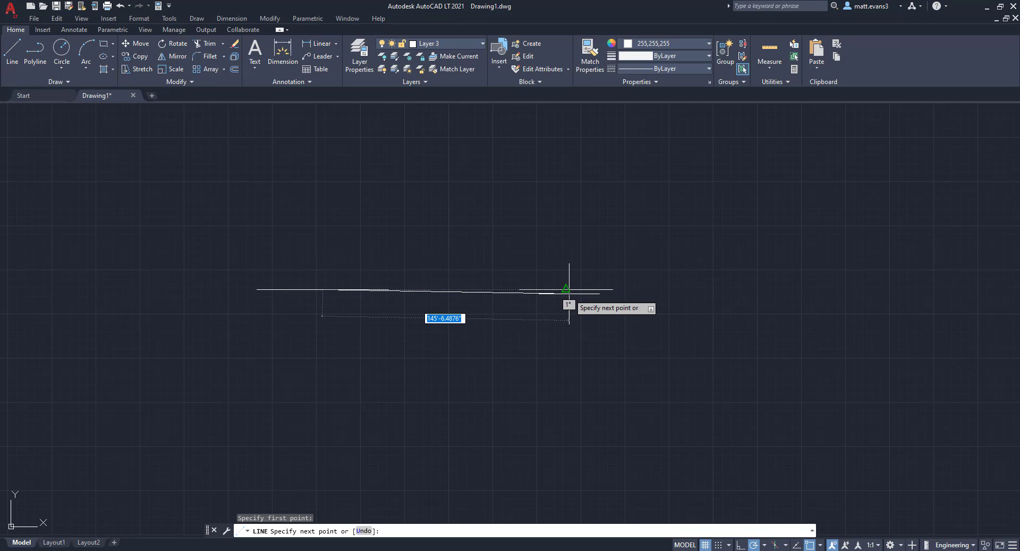
left_click(567, 289)
key("Escape")
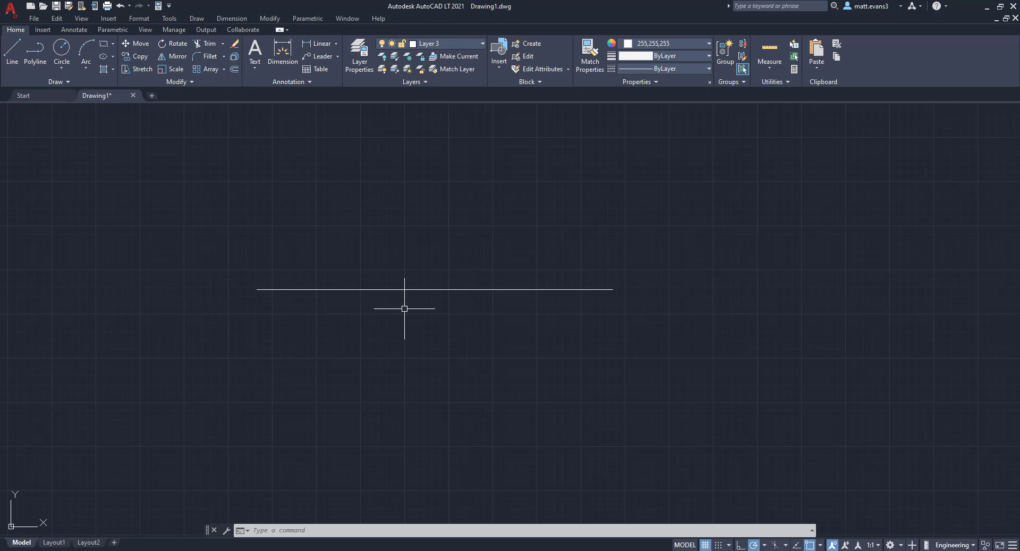
Run Overkill on the three lines with Optimize segments within polylines checked, merging them into one
left_click(179, 30)
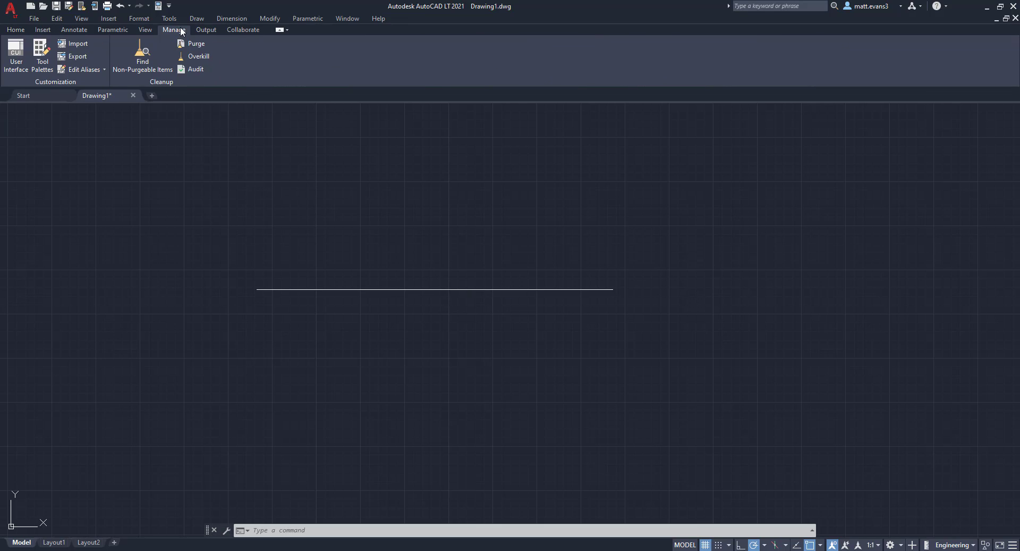
left_click(199, 56)
left_click(221, 244)
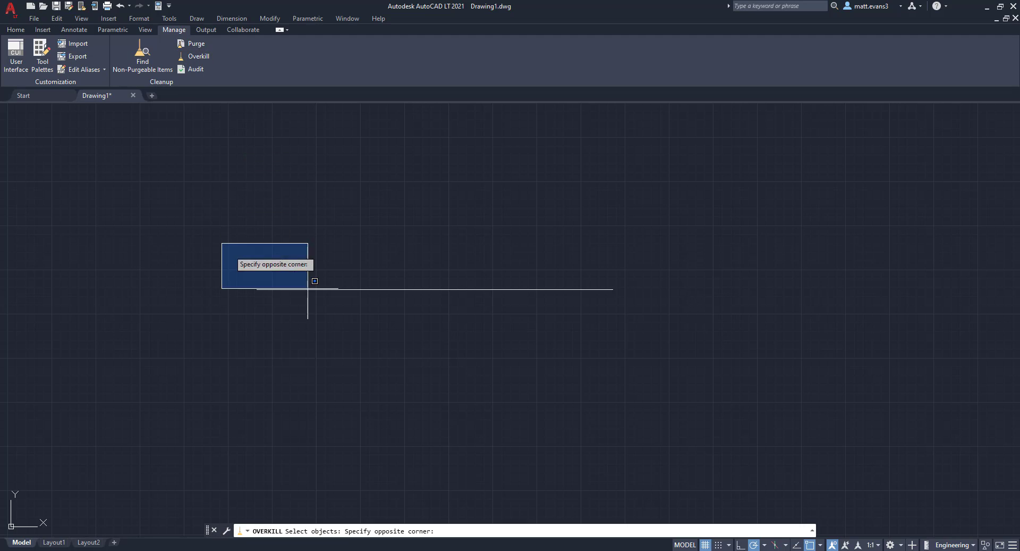
left_click(762, 342)
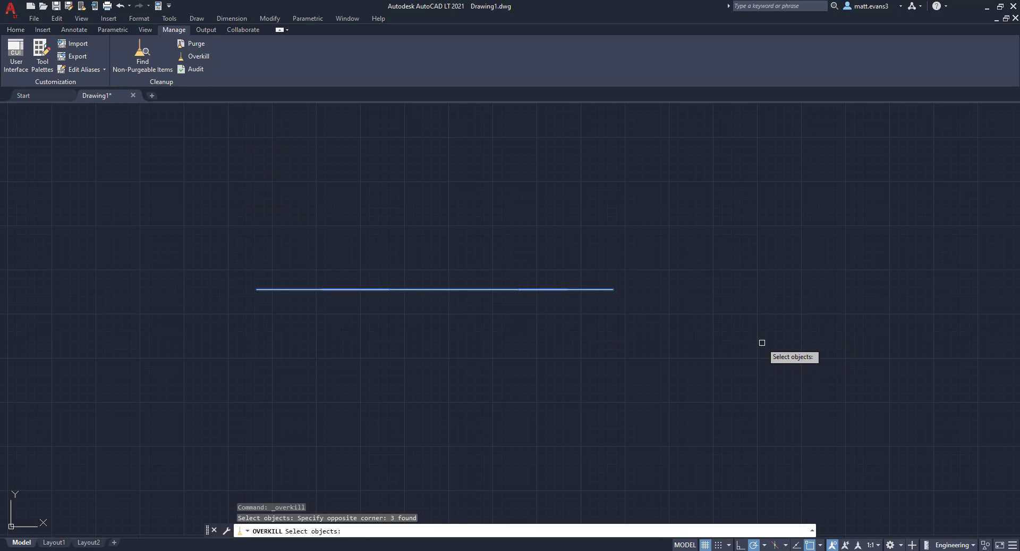
key("Return")
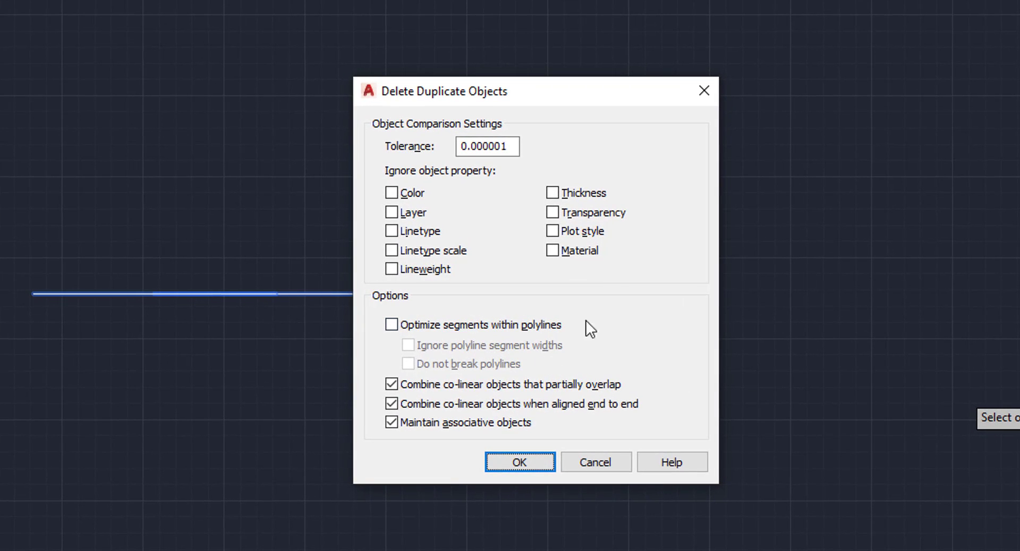
left_click(391, 322)
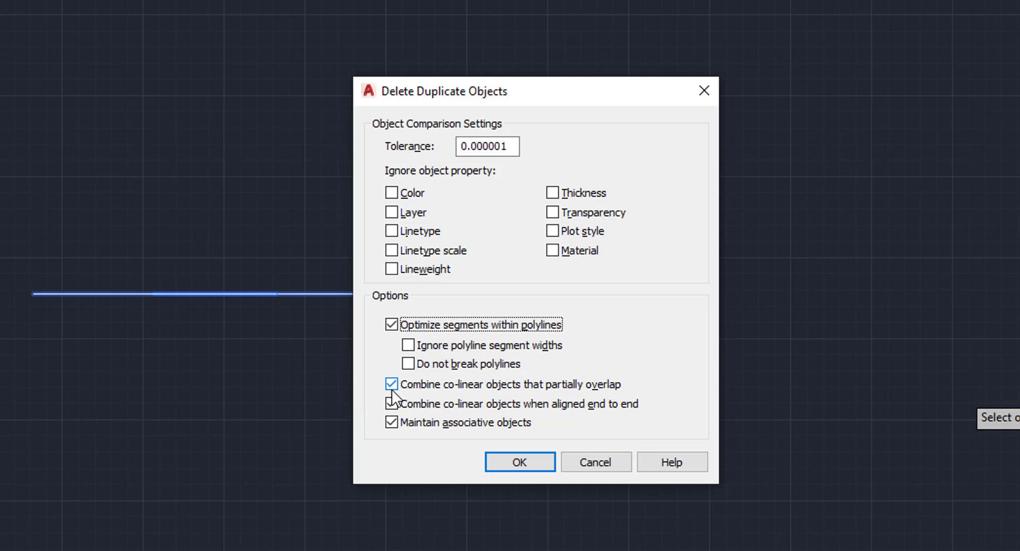
left_click(519, 461)
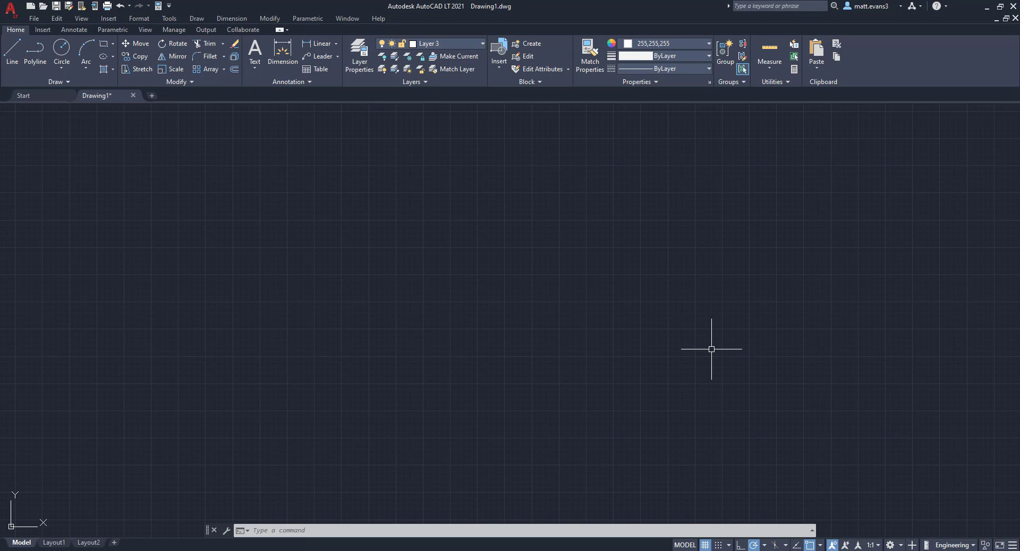
Draw the short left part of the top wall
left_click(12, 49)
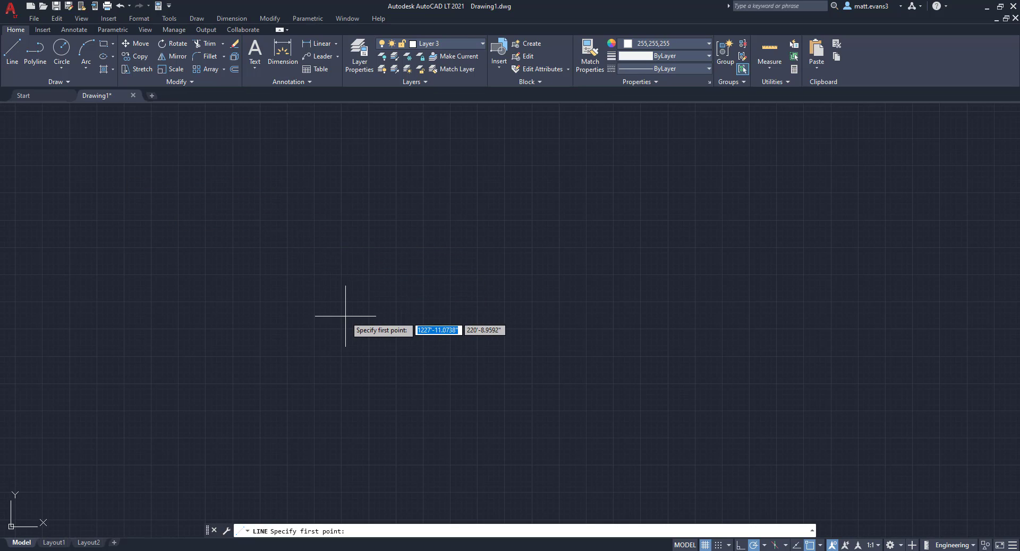
left_click(335, 292)
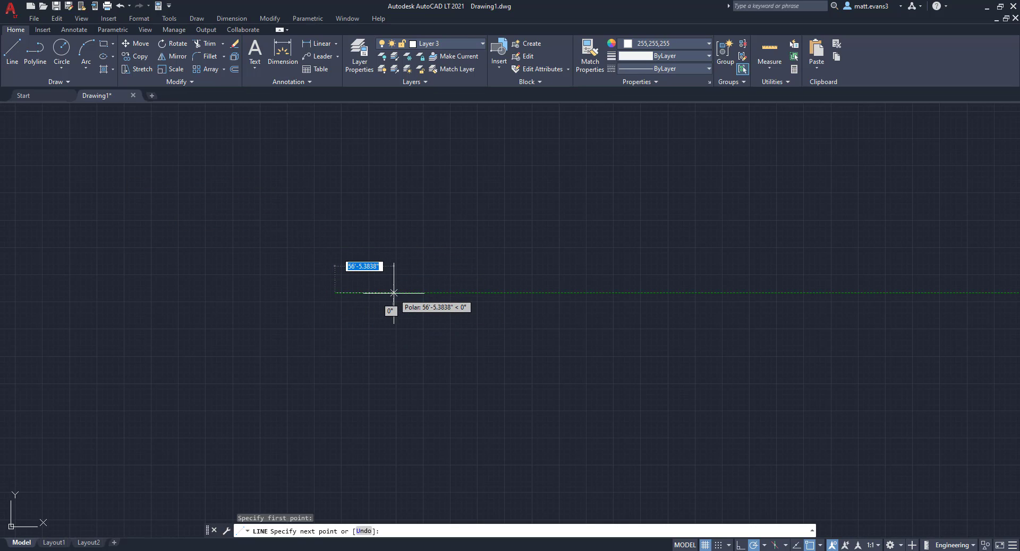
left_click(394, 293)
key("Return")
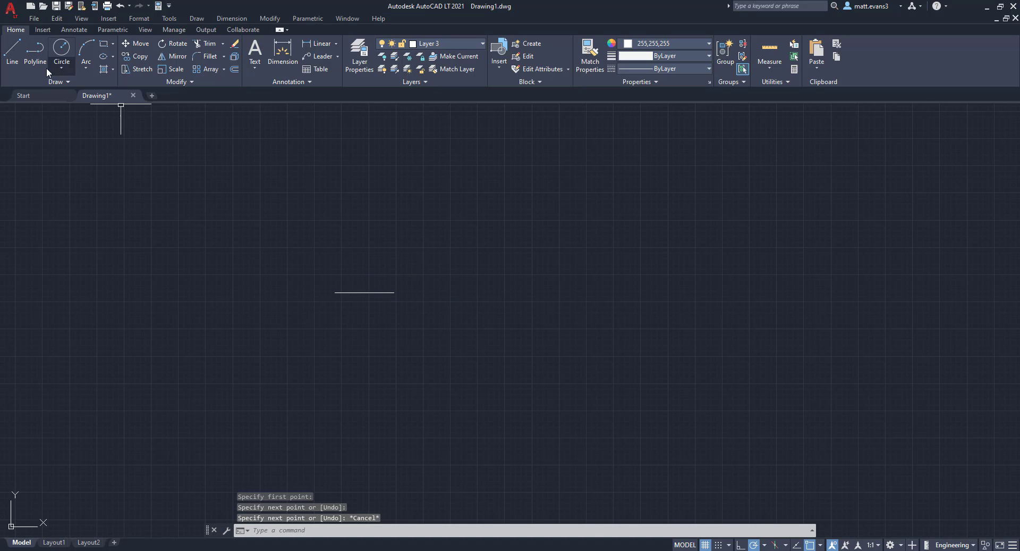
Draw the top wall past the doorway, the alcove, the right wall and the bottom wall to the doorway
left_click(12, 49)
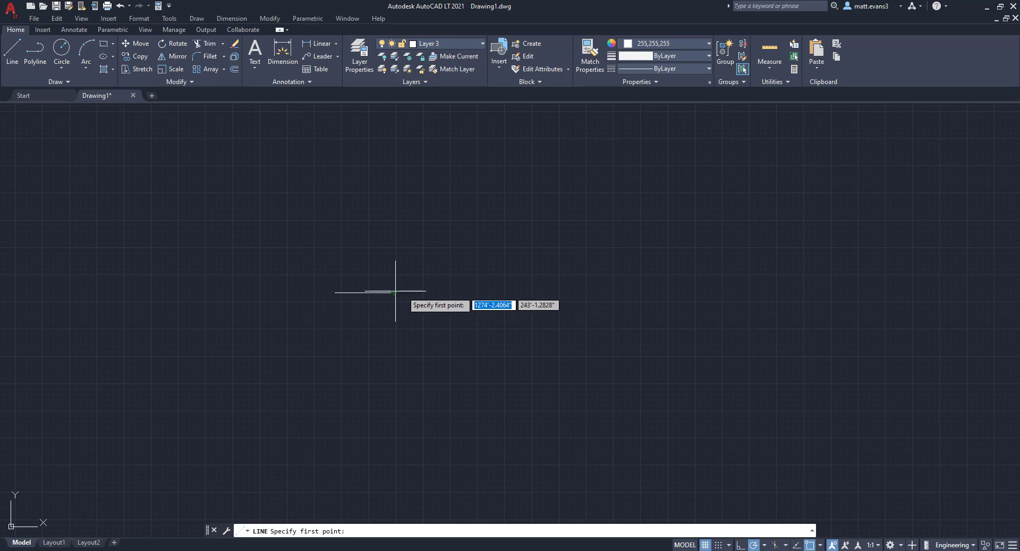
left_click(441, 292)
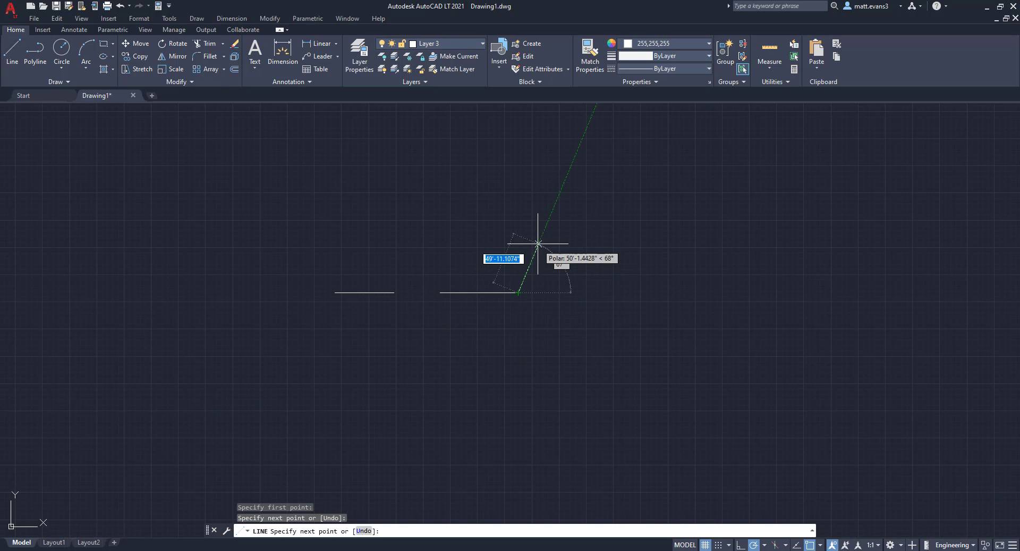
left_click(519, 234)
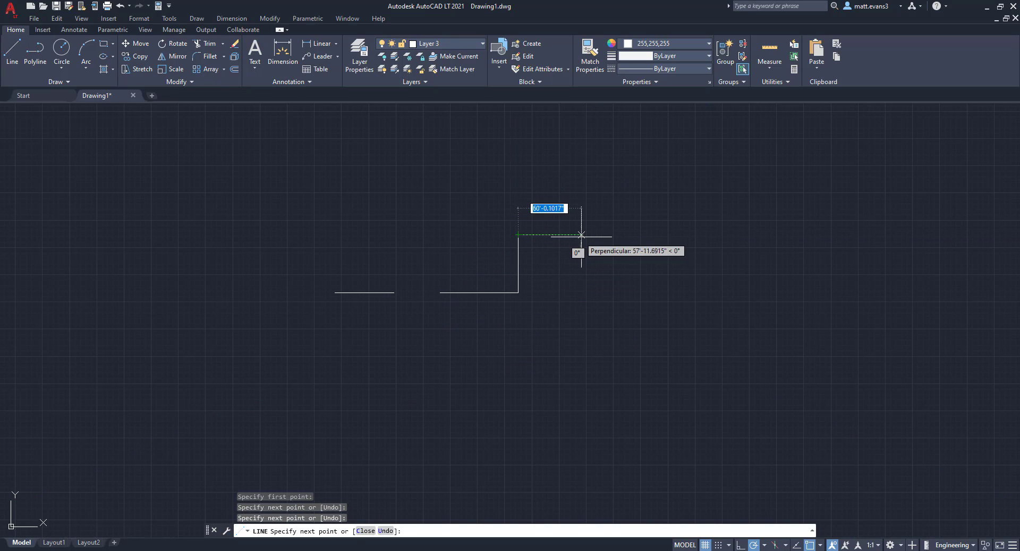
left_click(582, 234)
left_click(582, 380)
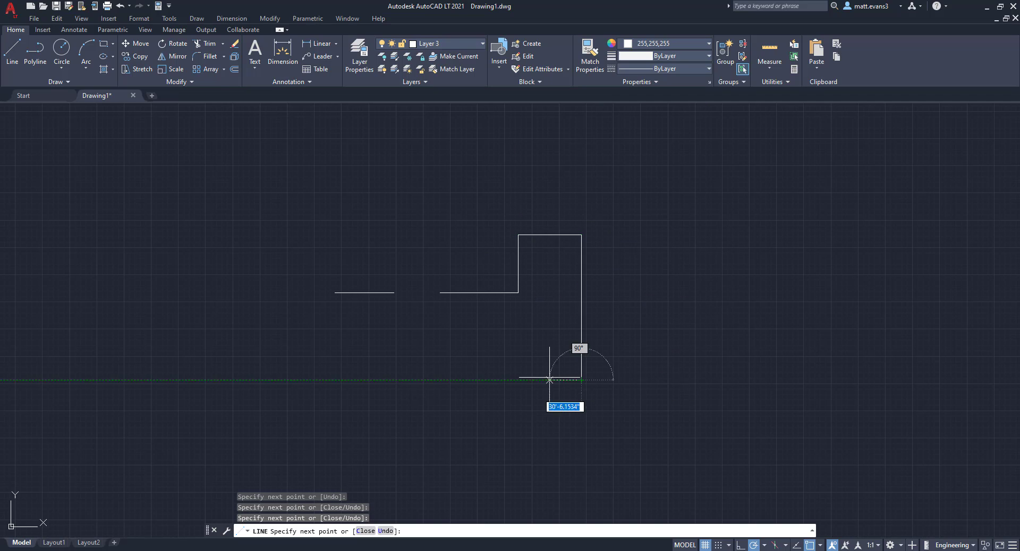
left_click(430, 379)
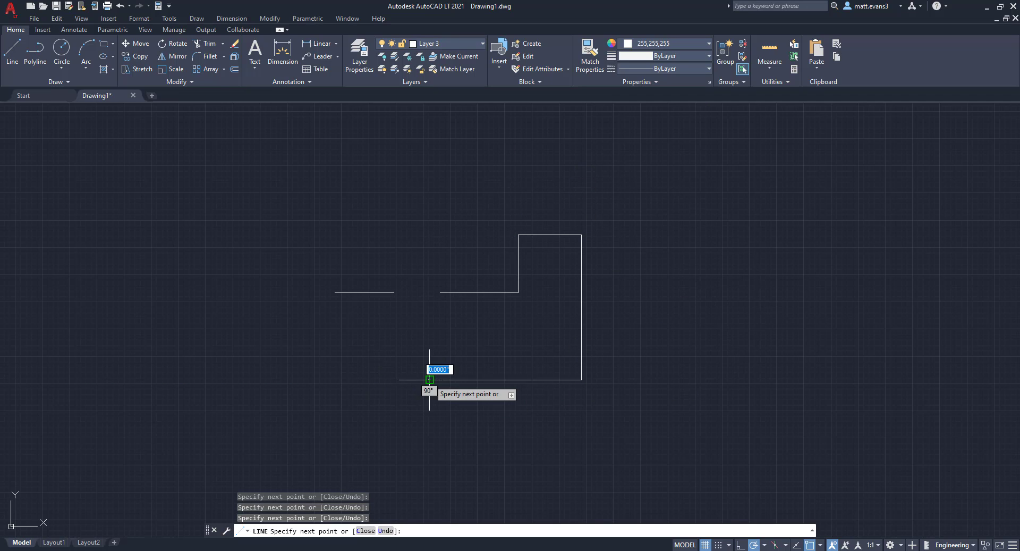
key("Escape")
Draw the bottom wall left of the doorway and the left wall up to the top
left_click(8, 53)
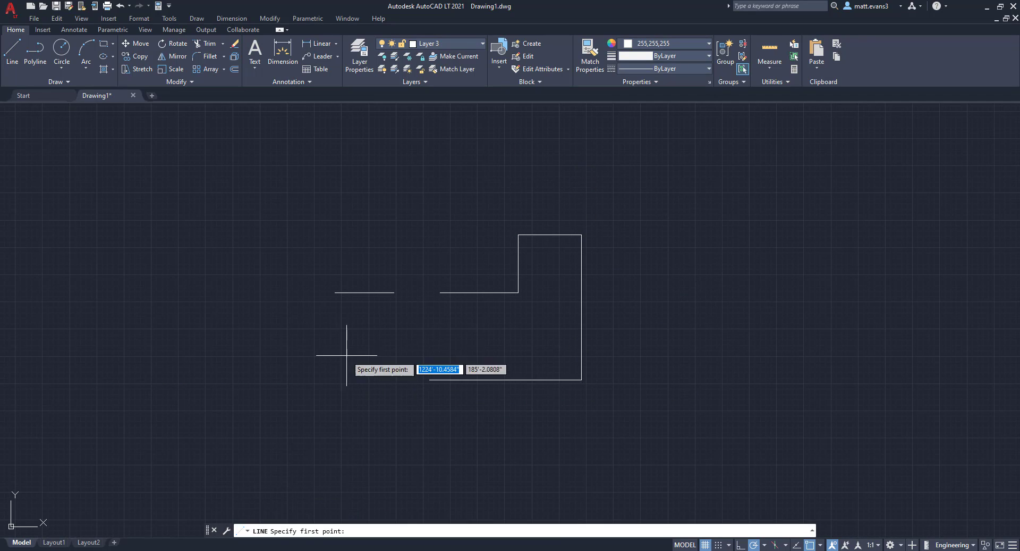
left_click(394, 380)
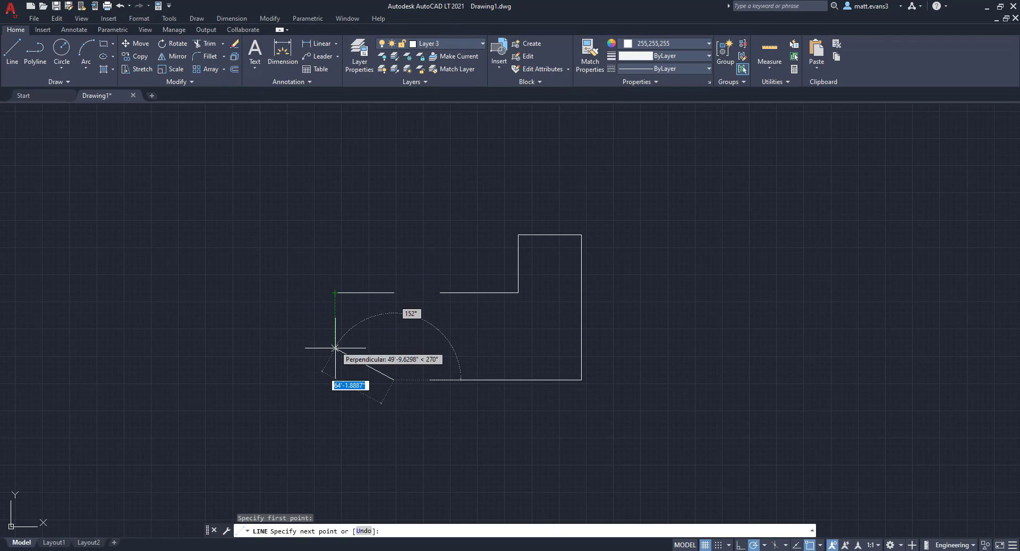
left_click(335, 380)
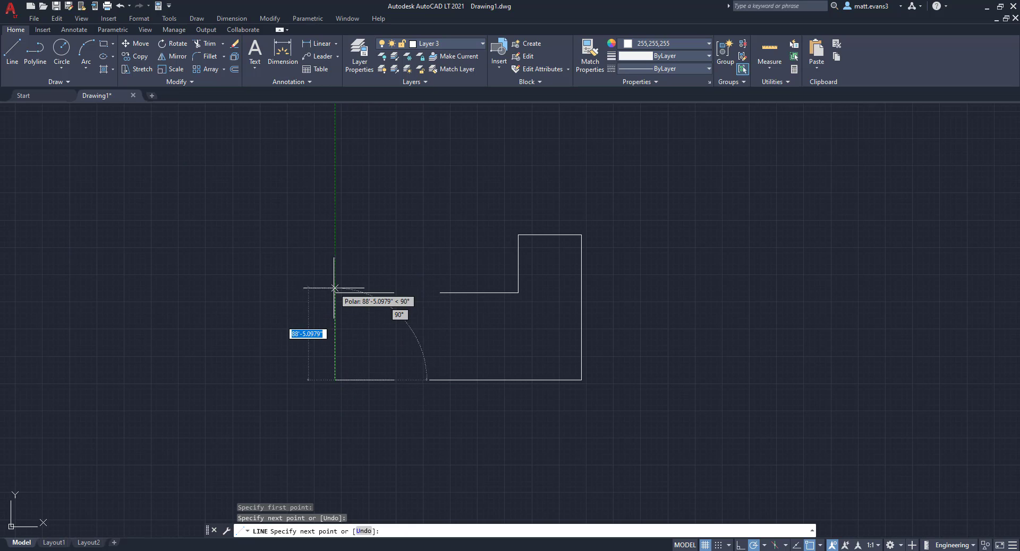
left_click(335, 292)
key("Escape")
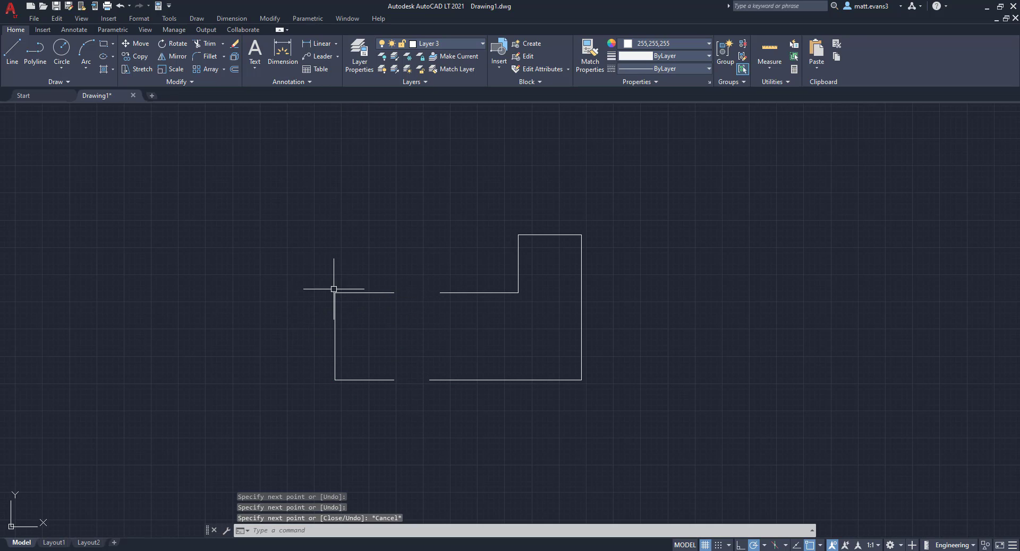
Add a horizontal line across the alcove to the right wall
left_click(8, 62)
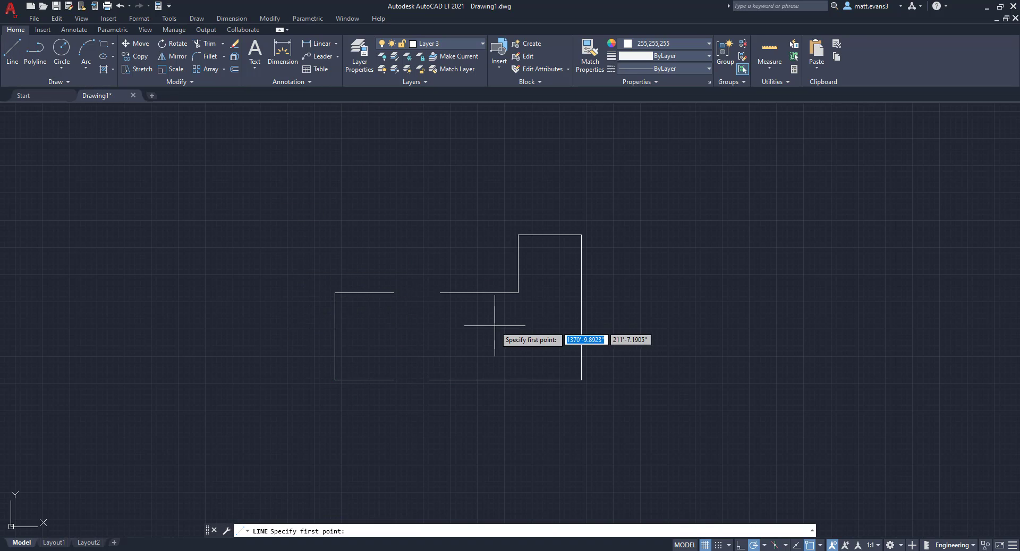
left_click(519, 292)
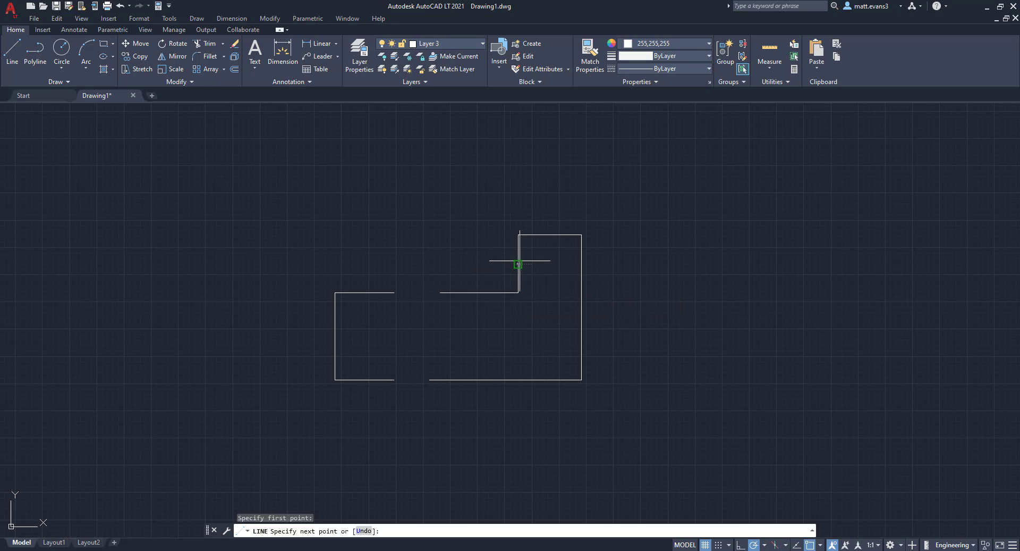
left_click(519, 263)
left_click(581, 264)
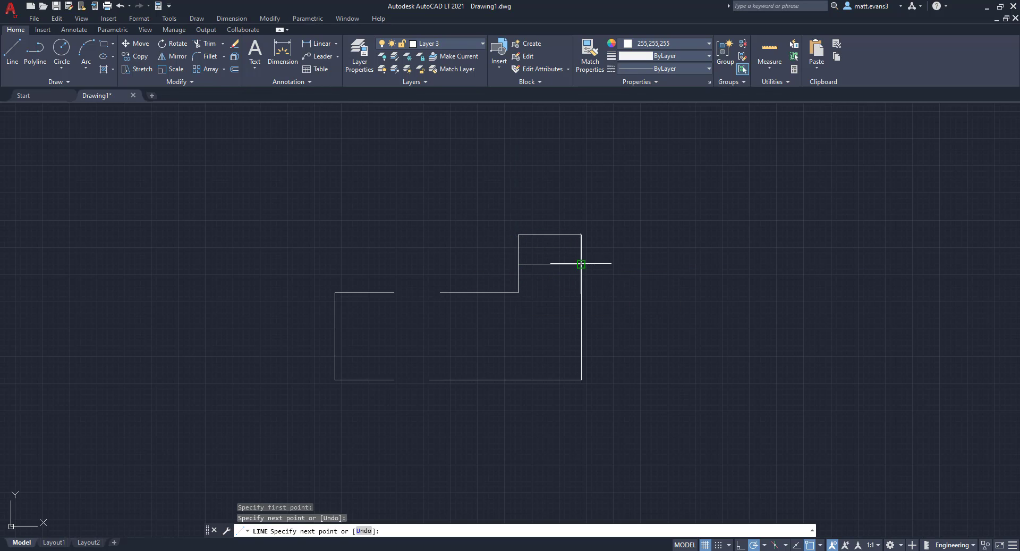
key("Escape")
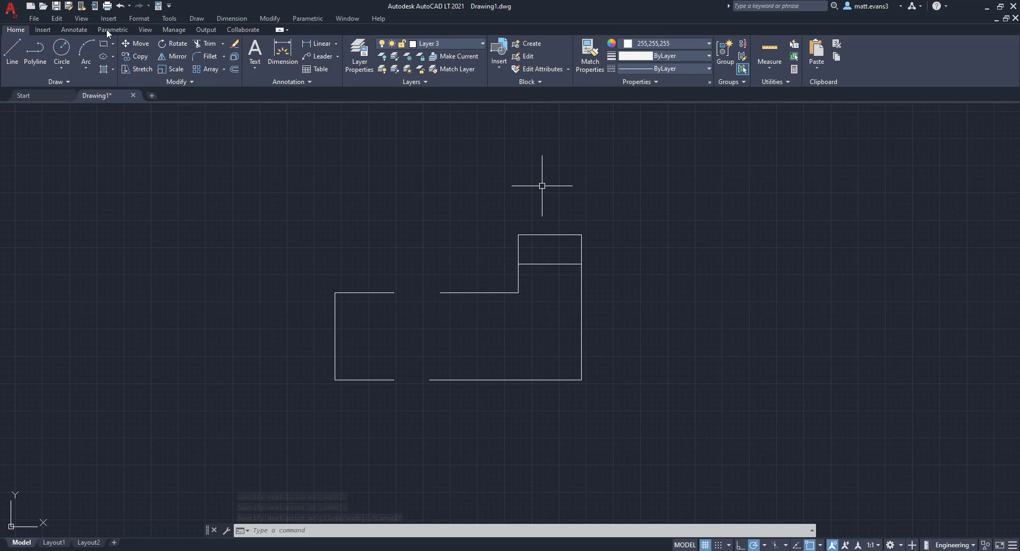
Switch the drawing colour to red and draw the firewall line down the right wall
left_click(668, 44)
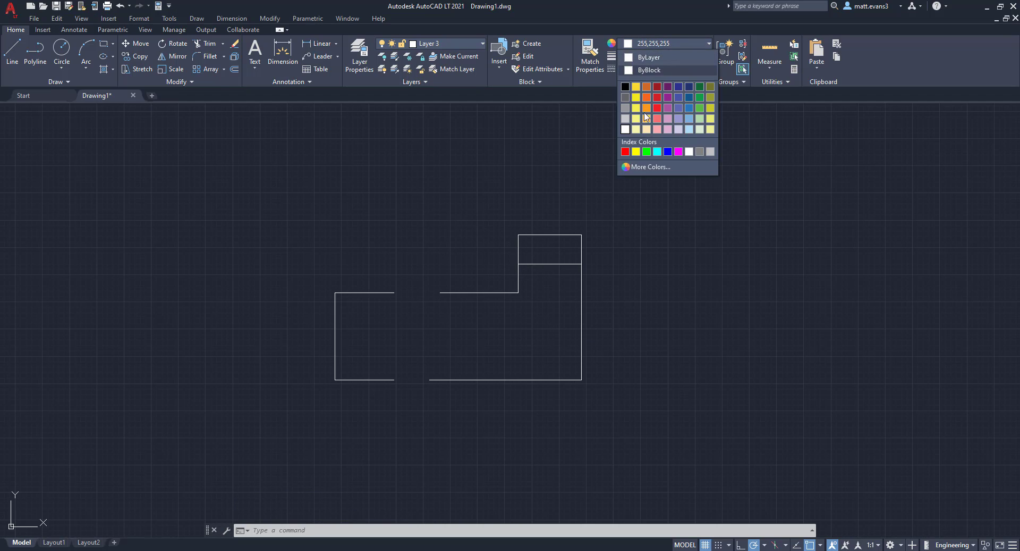
left_click(627, 151)
left_click(19, 55)
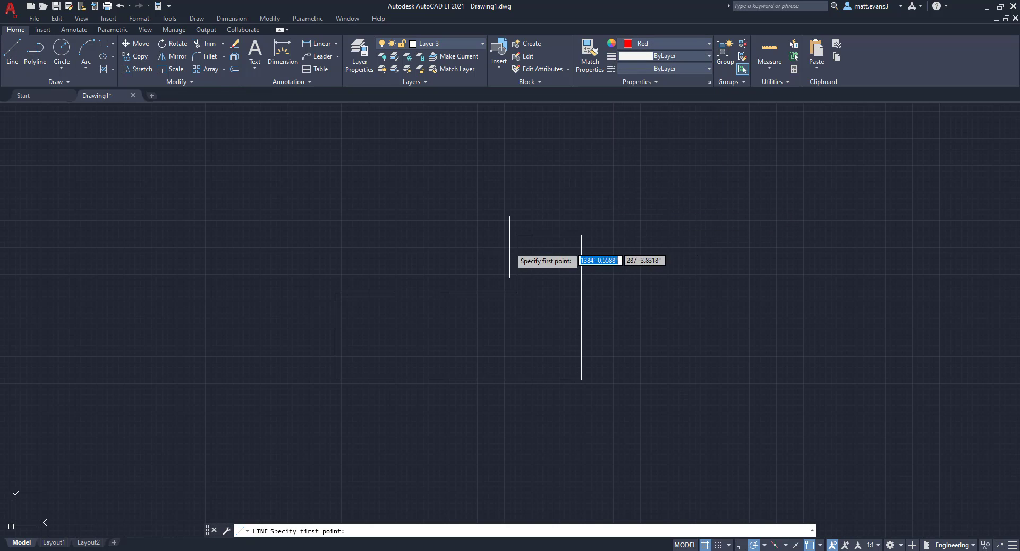
left_click(581, 234)
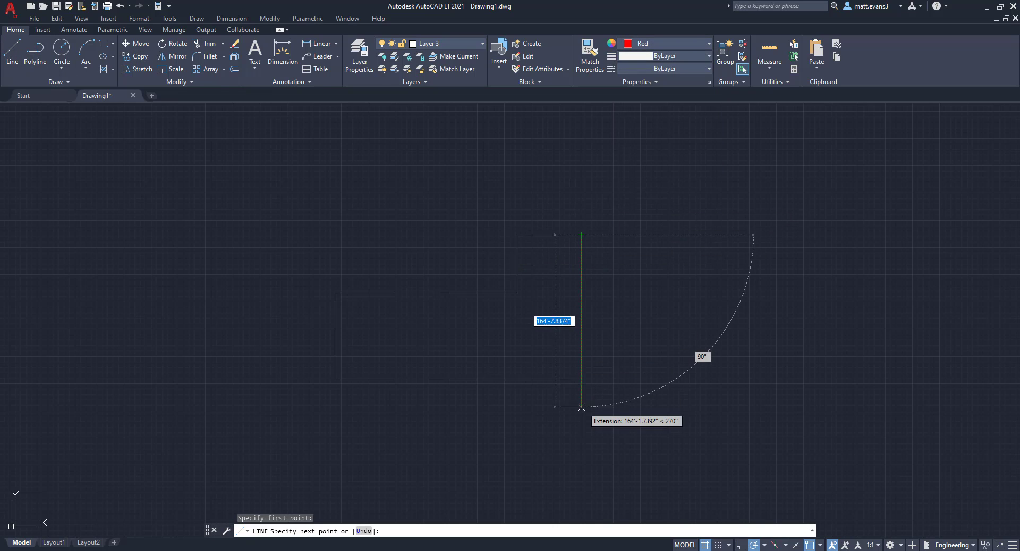
left_click(582, 380)
key("Escape")
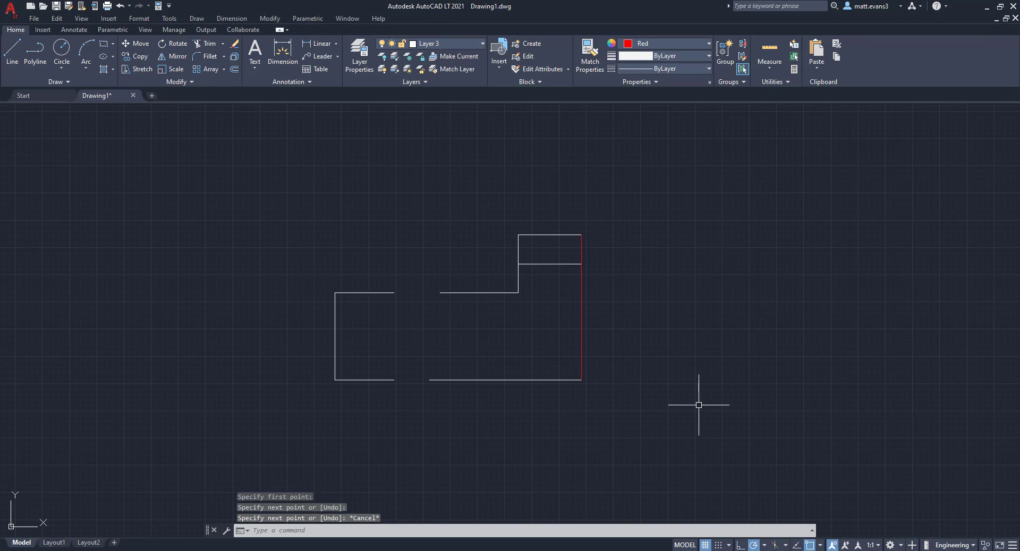
Set the colour back to white and draw a line closing the top-wall doorway gap
left_click(10, 59)
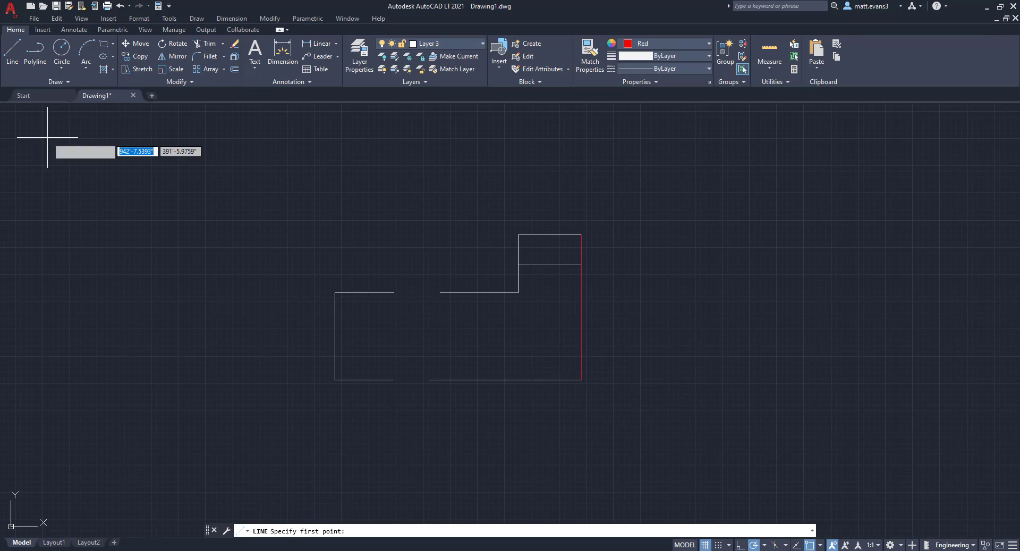
left_click(365, 291)
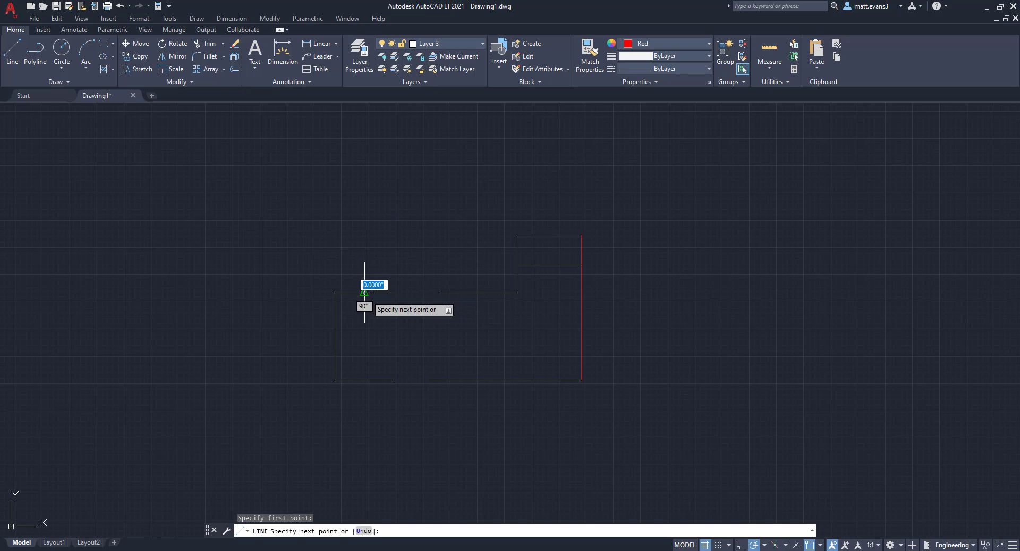
key("Escape")
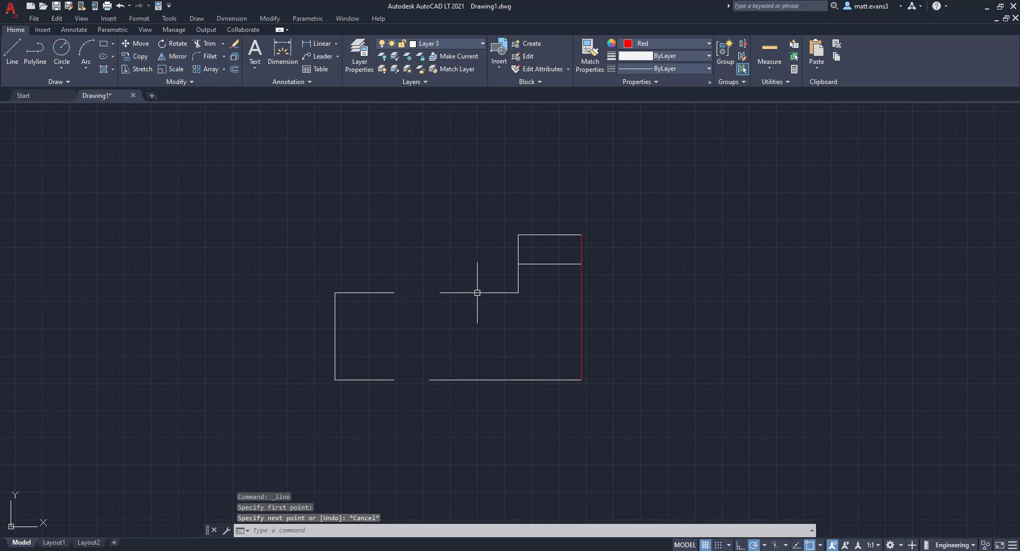
left_click(667, 43)
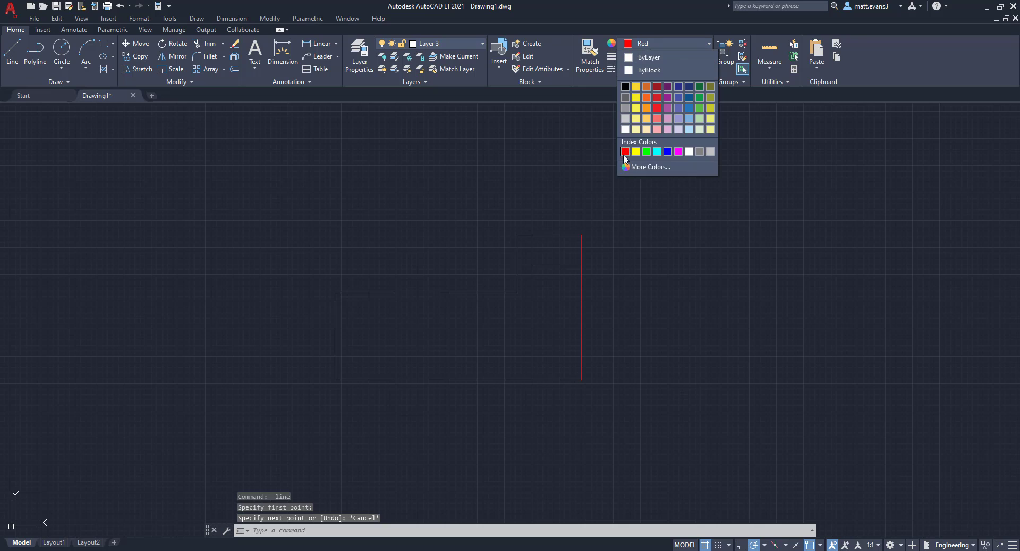
left_click(626, 152)
left_click(17, 58)
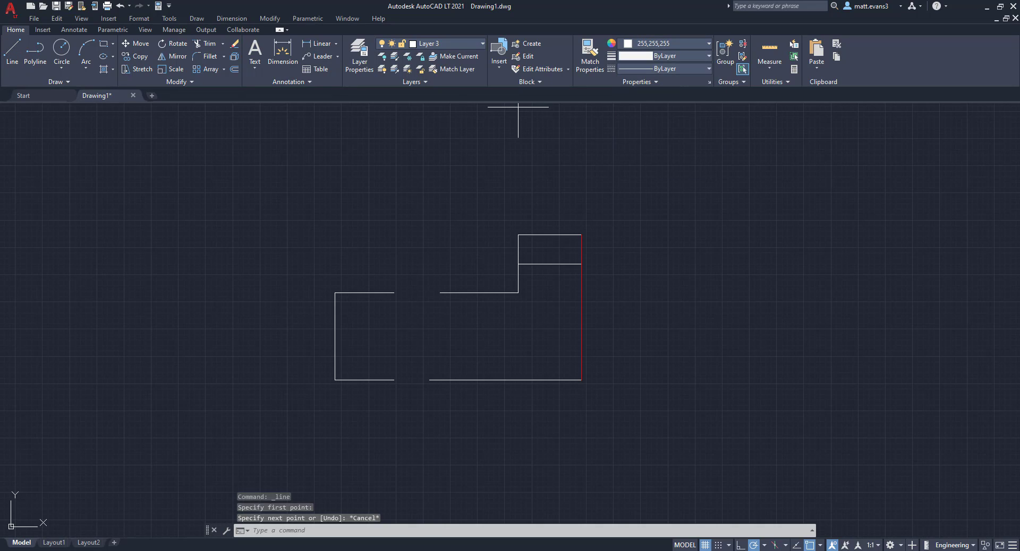
left_click(364, 292)
left_click(479, 292)
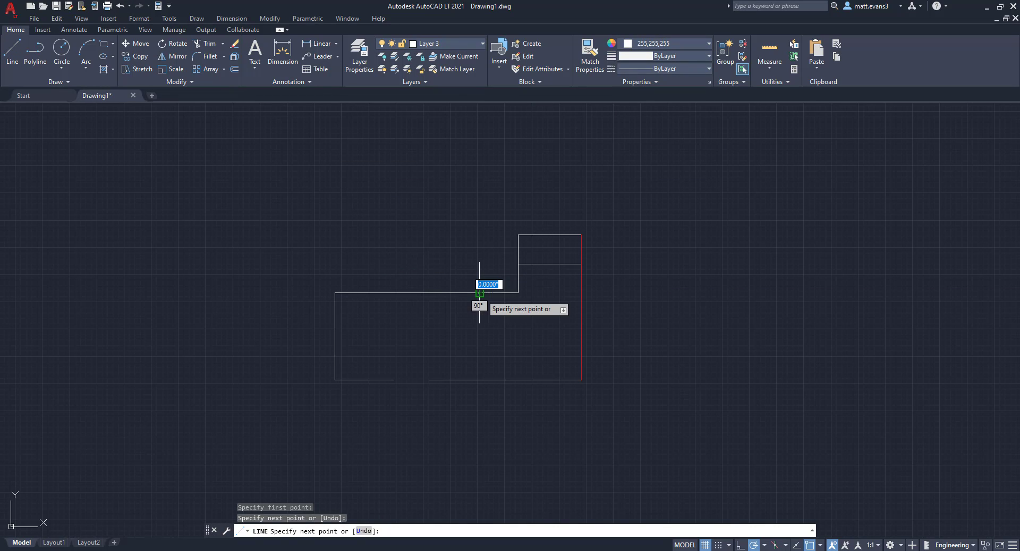
key("Escape")
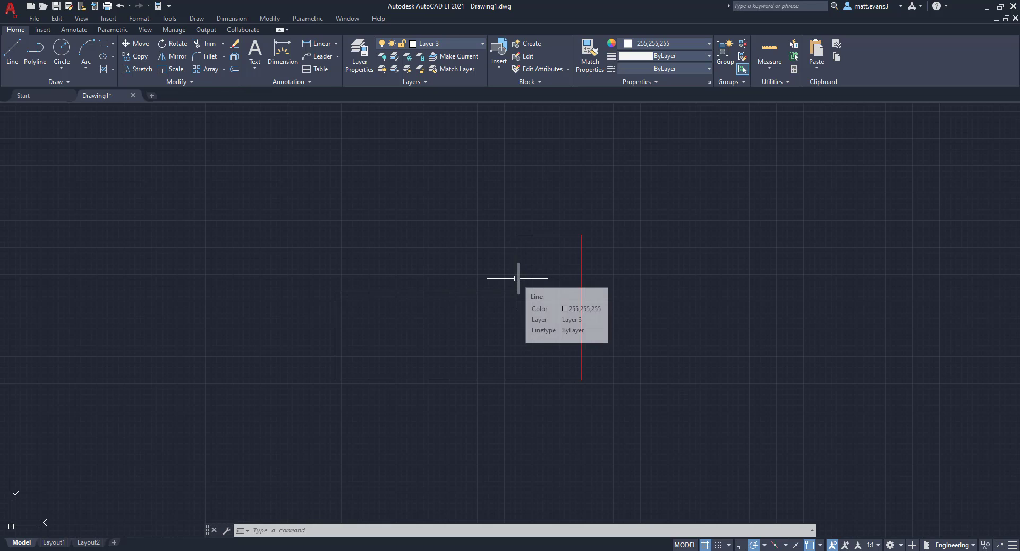
Window-select the whole outline and run Overkill, which removes 3 overlapping segments and merges collinear lines
left_click(242, 159)
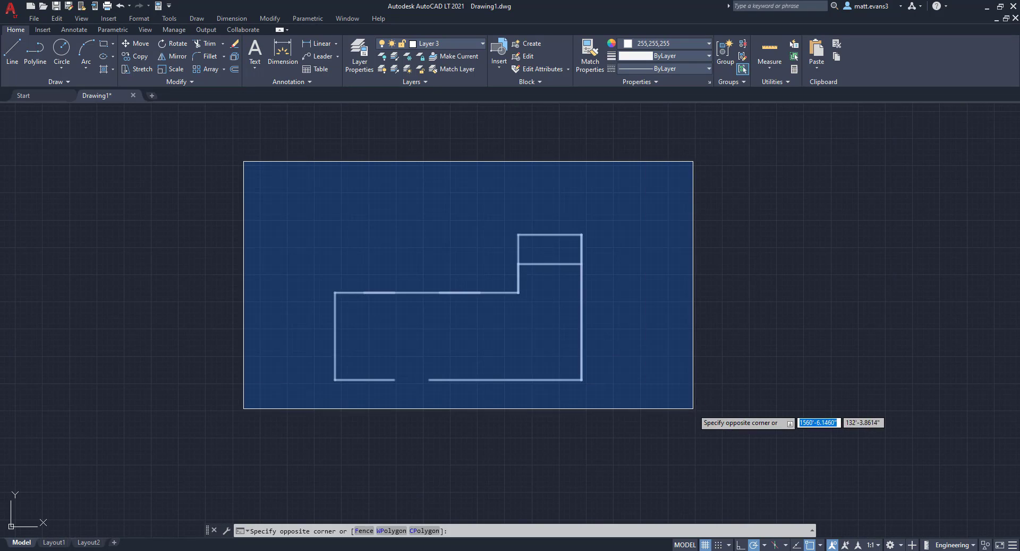
left_click(694, 410)
left_click(180, 31)
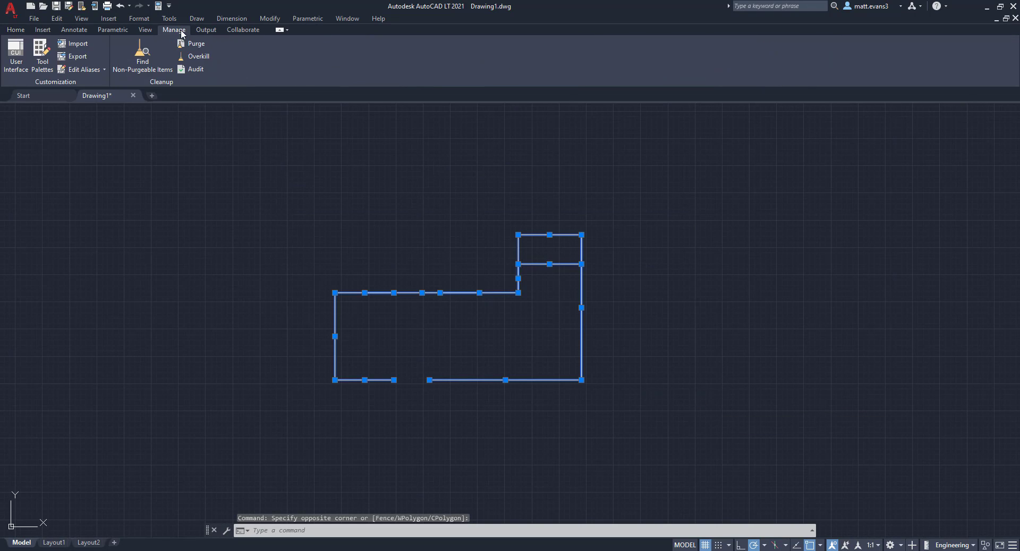
left_click(194, 55)
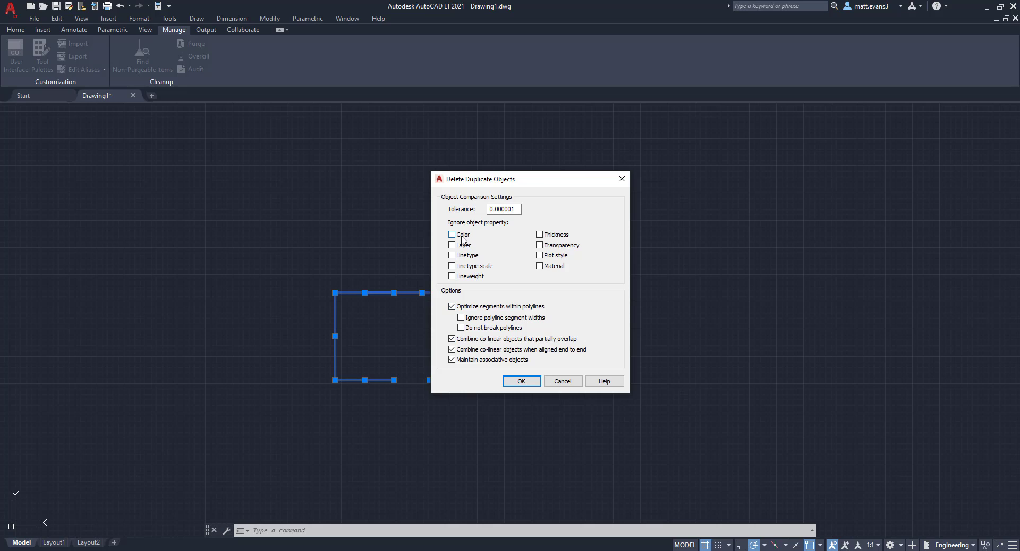
left_click(522, 381)
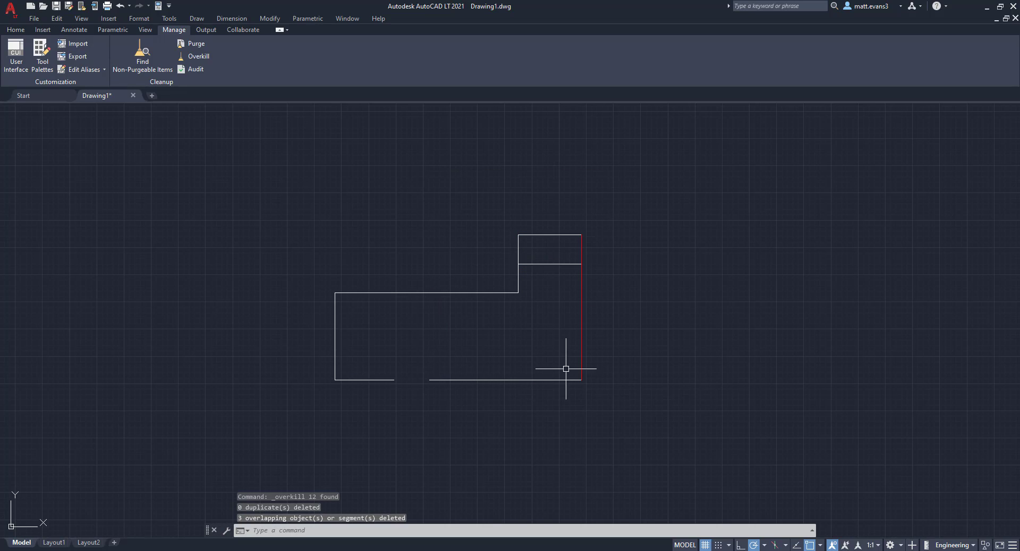